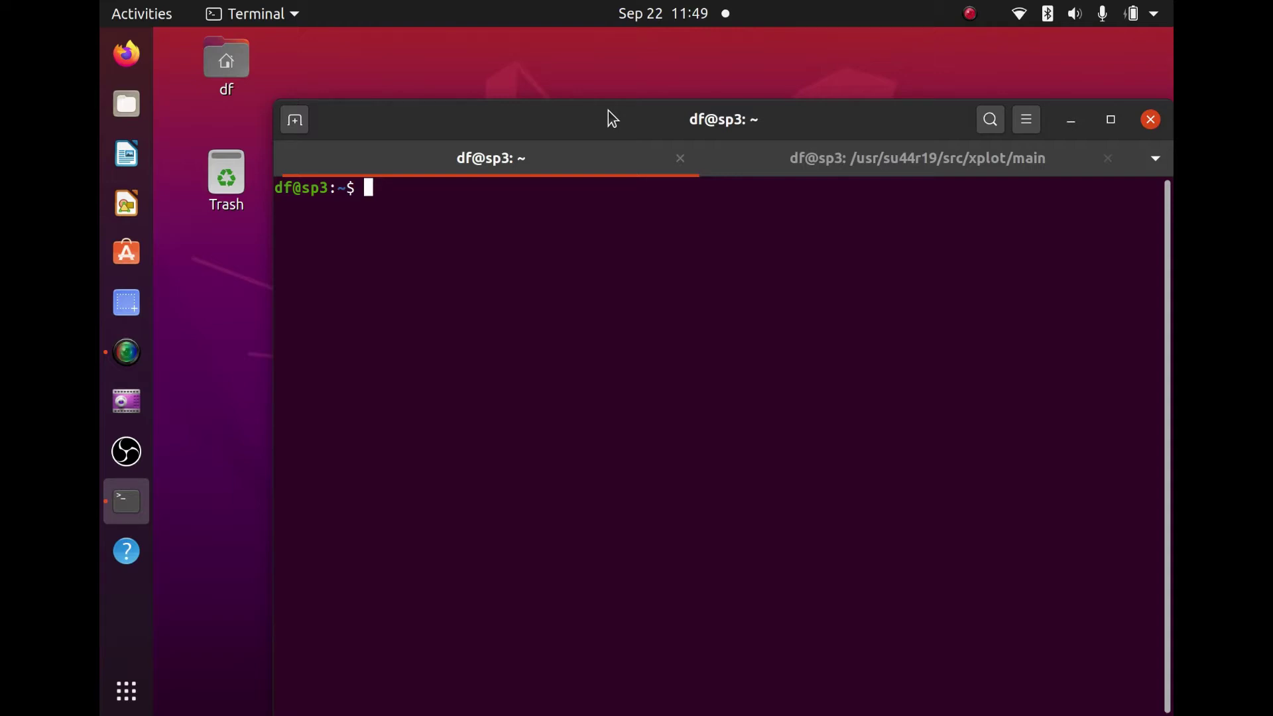
List the home directory with l to confirm that ozle01.su is present
{"action": "type", "text": "l"}
{"action": "key", "text": "Return"}
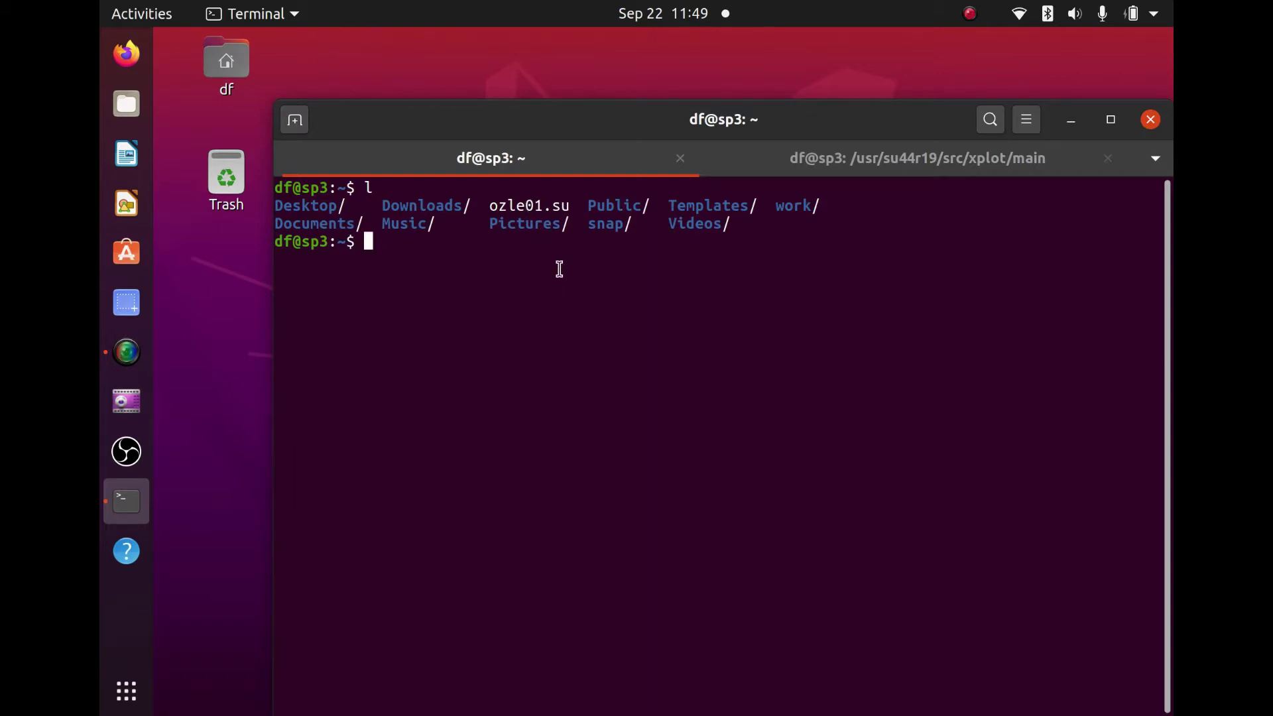
Run 'suxwigb < ozle01.su &' in the background and enlarge the resulting xwigb window
{"action": "type", "text": "suxwigb"}
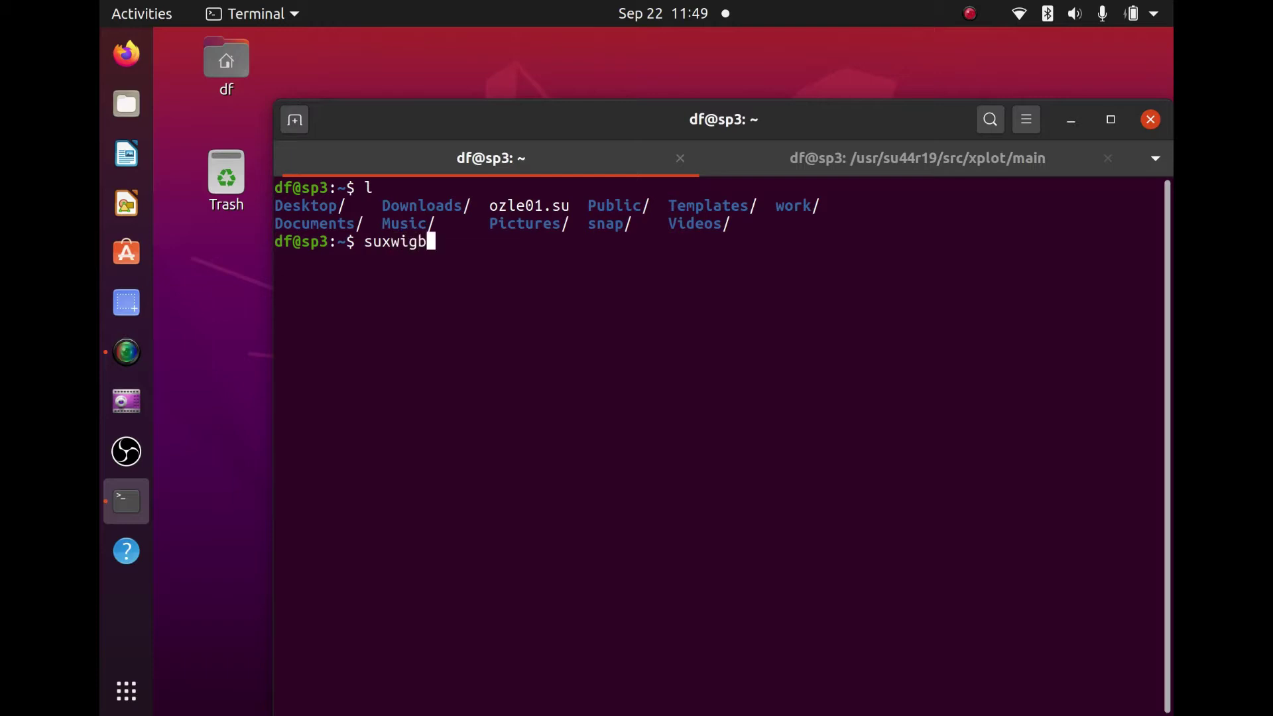
{"action": "type", "text": " < oz"}
{"action": "key", "text": "Tab"}
{"action": "type", "text": "&"}
{"action": "key", "text": "Return"}
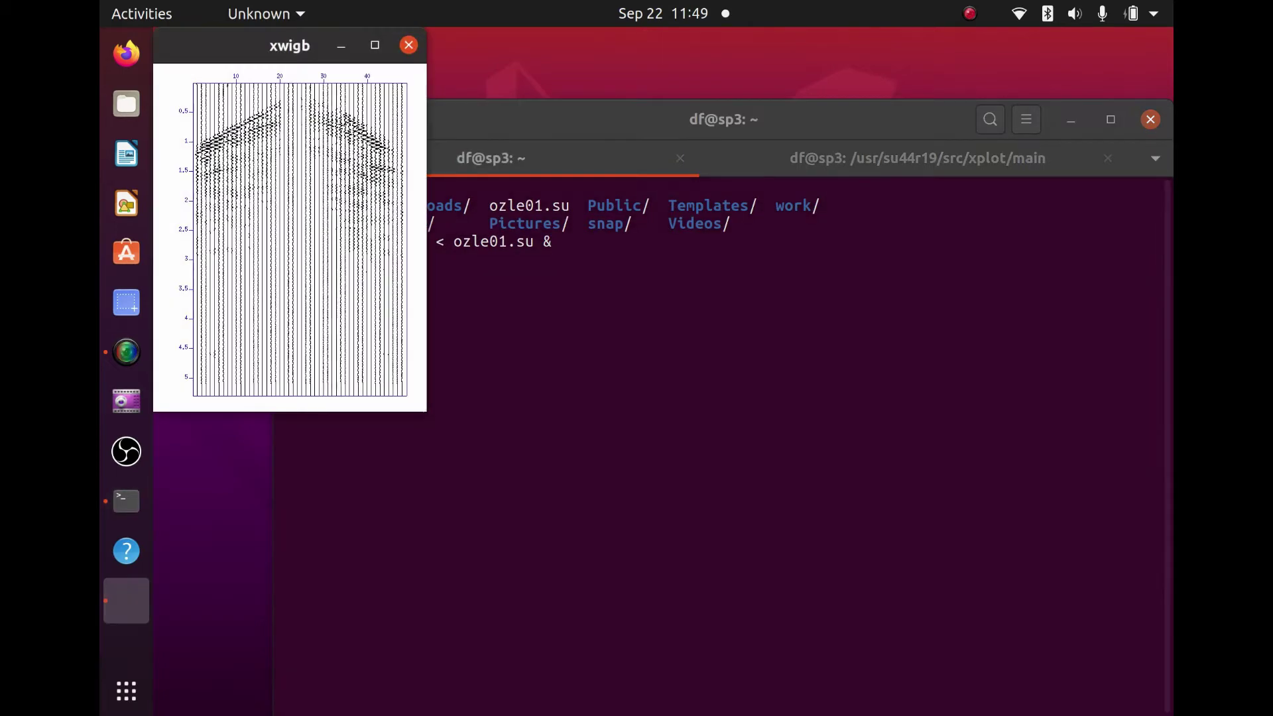
{"action": "left_click_drag", "start_coordinate": [424, 414], "coordinate": [592, 512]}
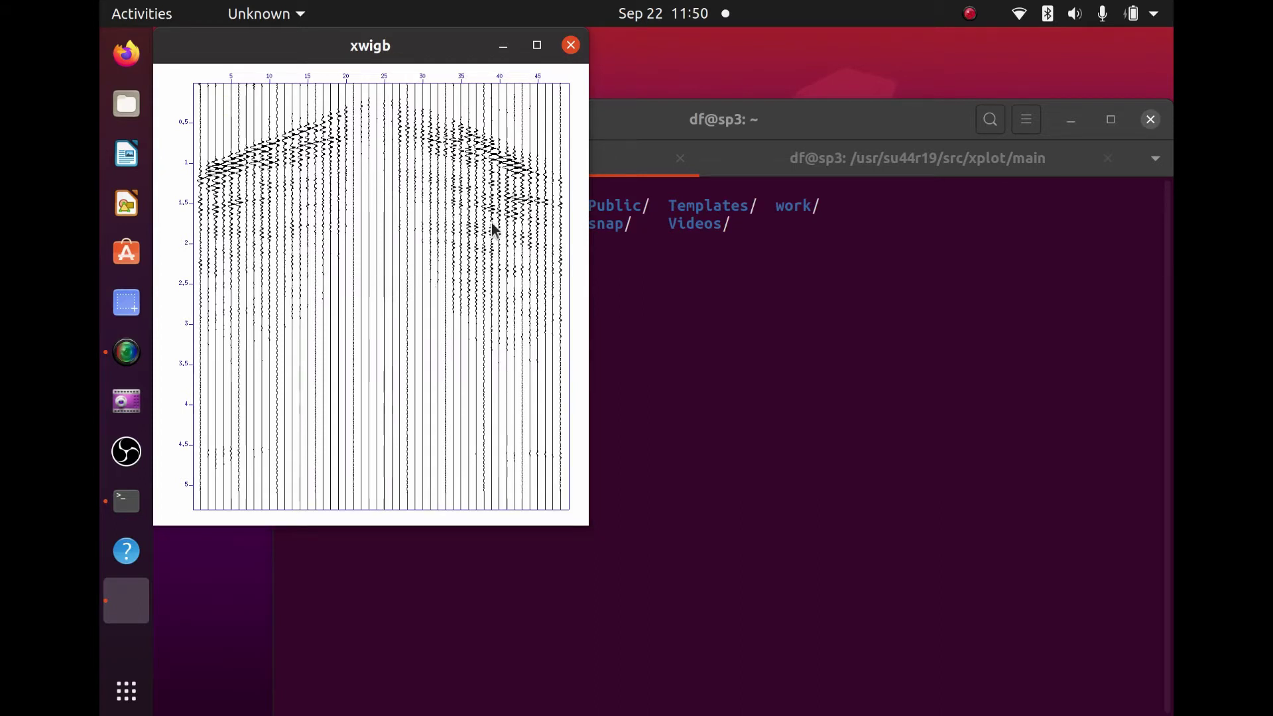
Rerun the previous plot command with perc=99 inserted before the ampersand
{"action": "left_click", "coordinate": [642, 125]}
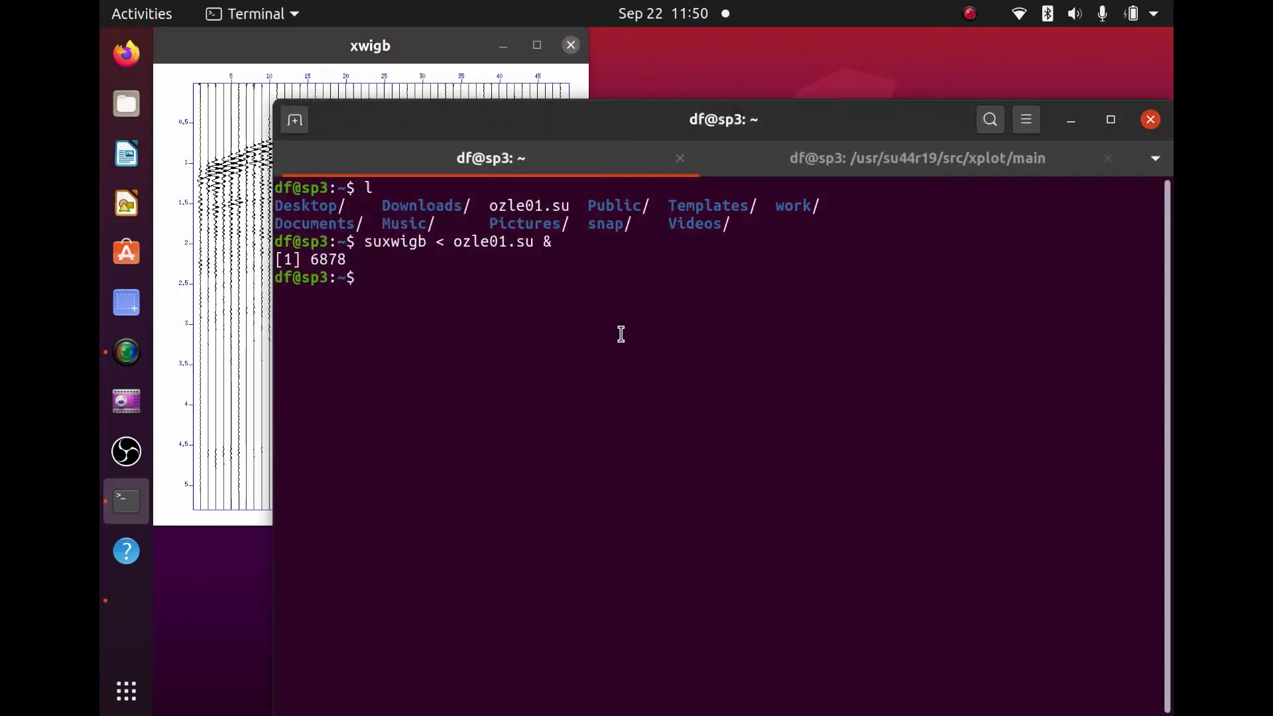
{"action": "key", "text": "Up"}
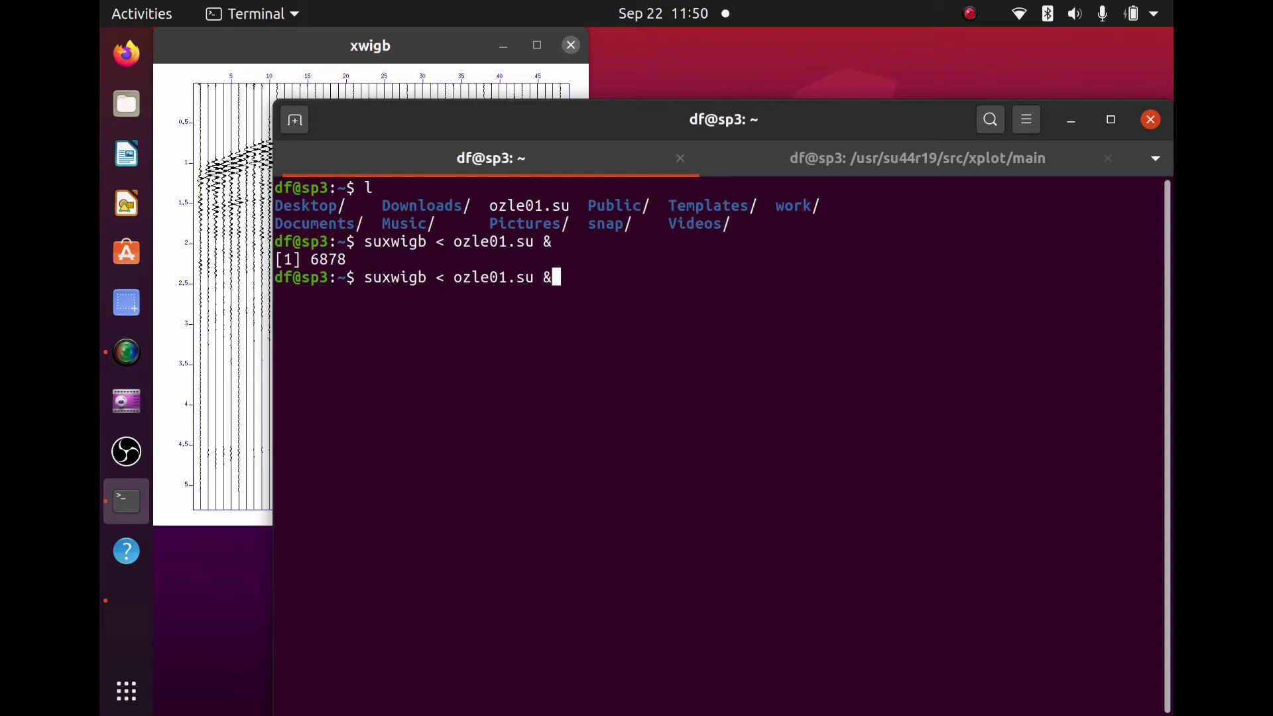
{"action": "key", "text": "Left"}
{"action": "type", "text": "perc="}
{"action": "type", "text": "99"}
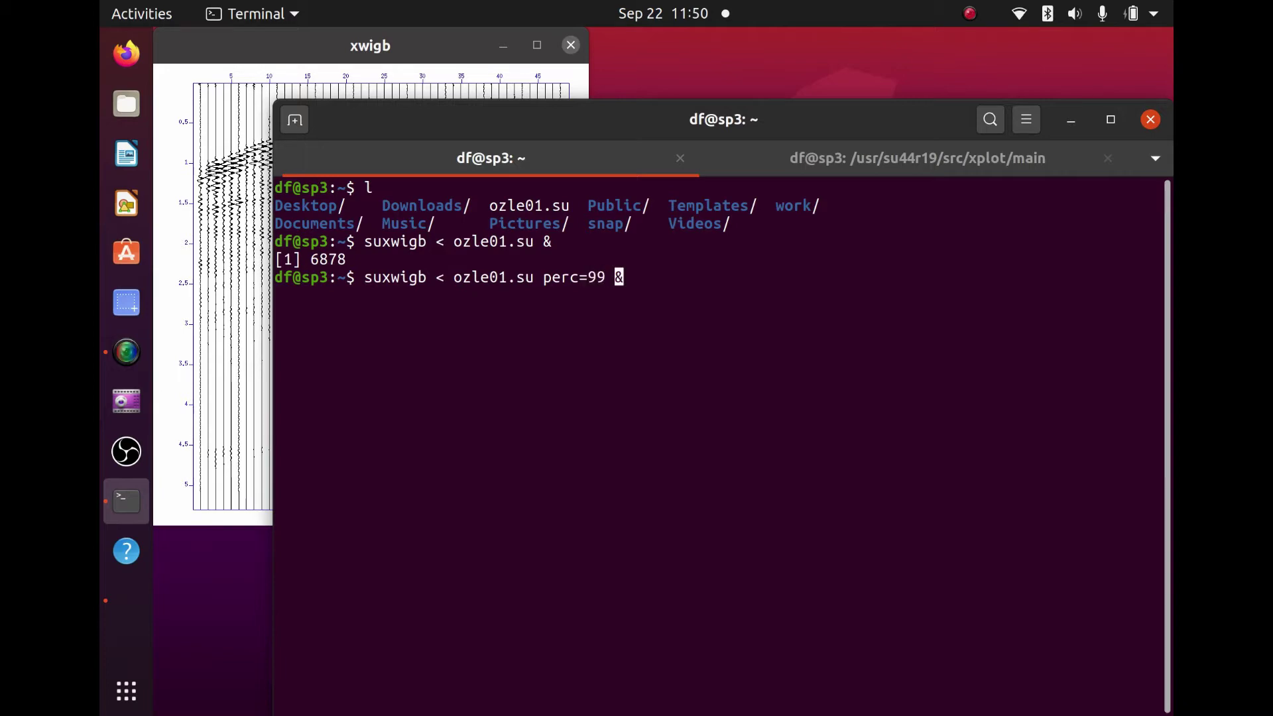
{"action": "key", "text": "Return"}
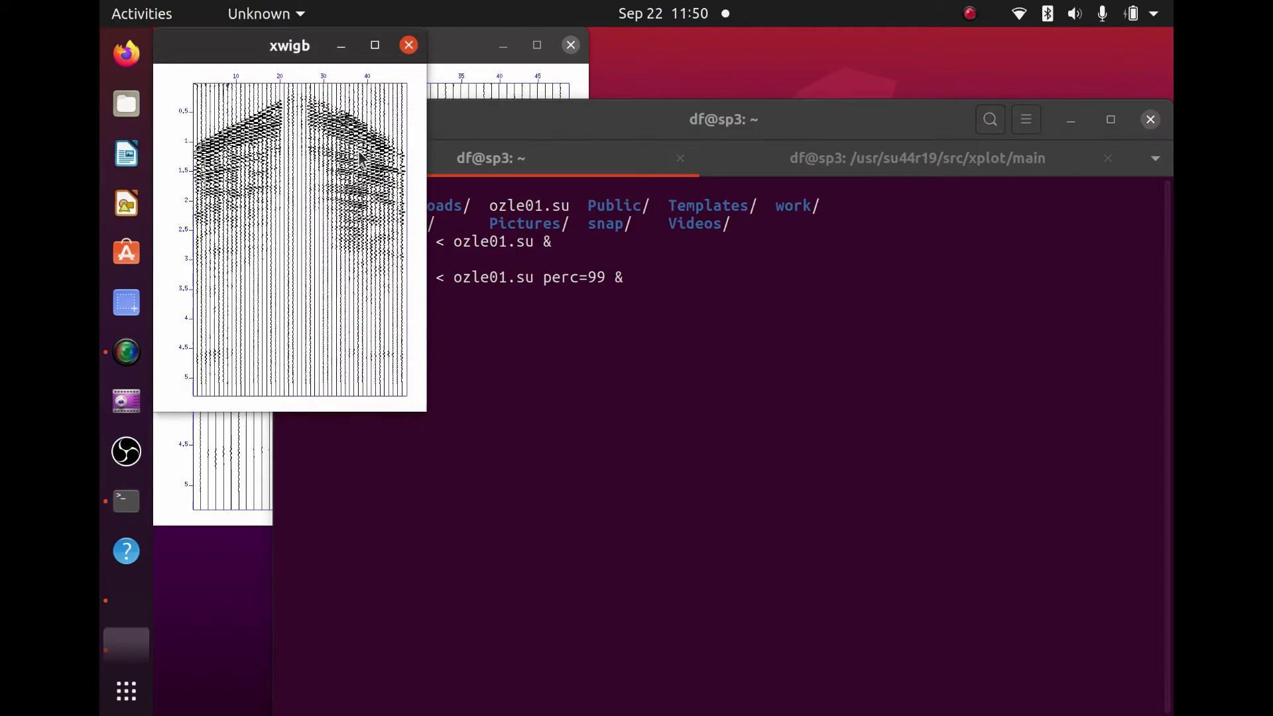
Move the perc=99 plot to the right of the first plot and enlarge it to match
{"action": "left_click_drag", "start_coordinate": [230, 49], "coordinate": [661, 48]}
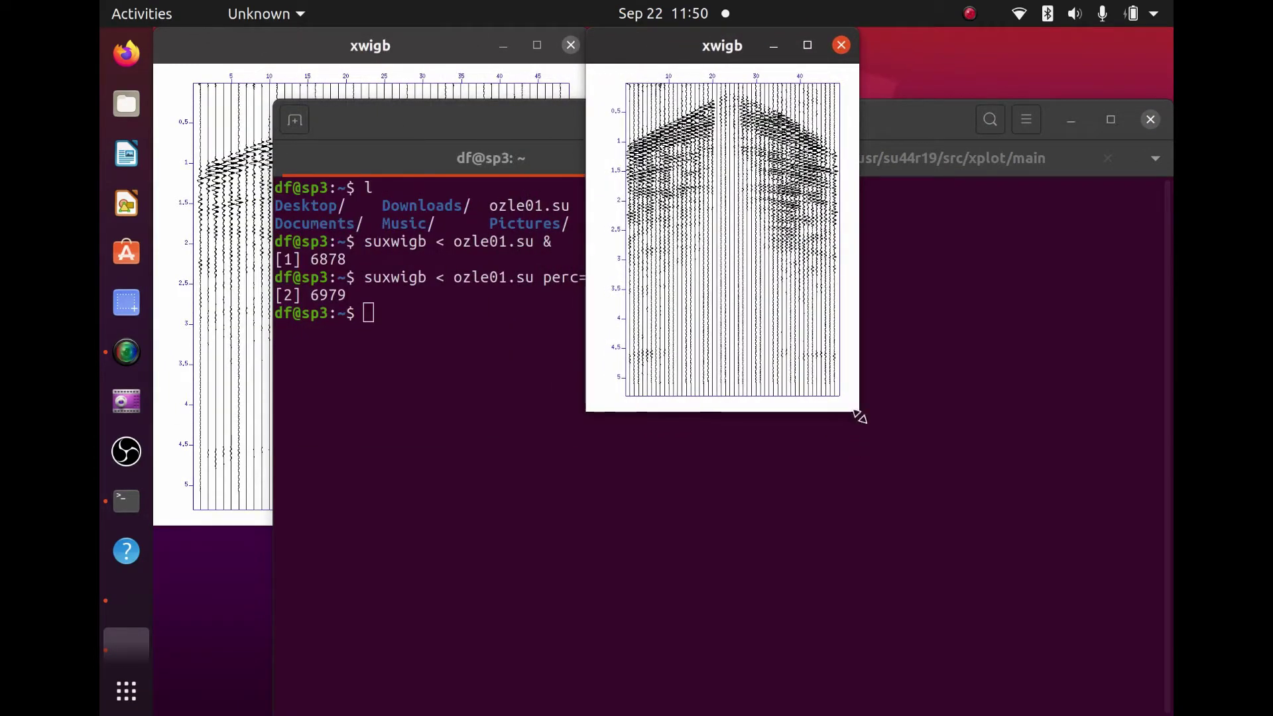
{"action": "left_click_drag", "start_coordinate": [856, 412], "coordinate": [994, 531]}
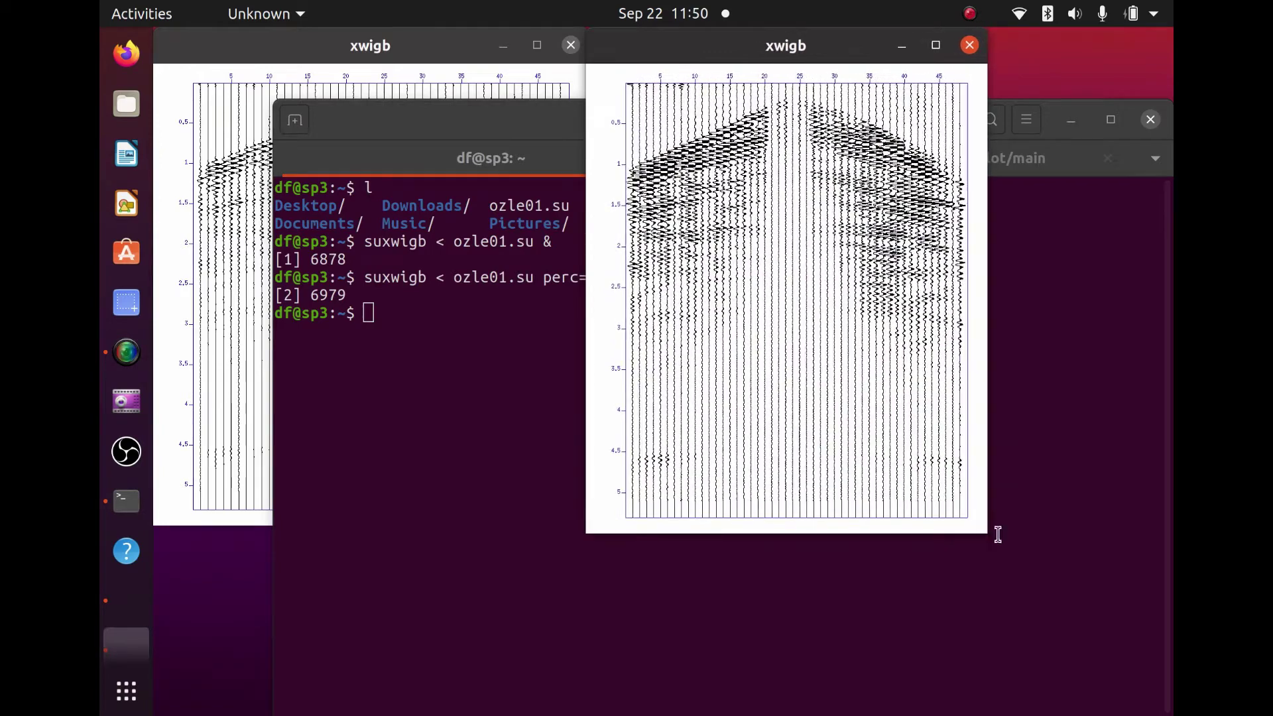
{"action": "left_click", "coordinate": [346, 46]}
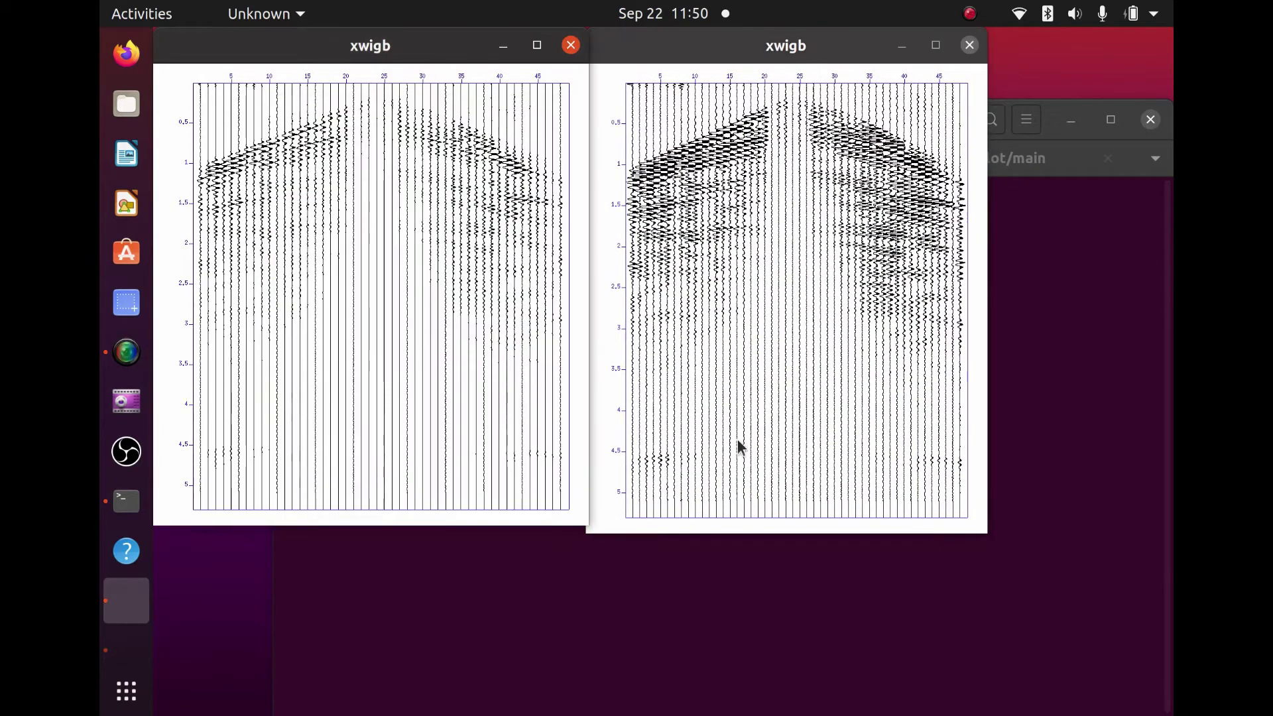
{"action": "left_click_drag", "start_coordinate": [990, 532], "coordinate": [999, 525]}
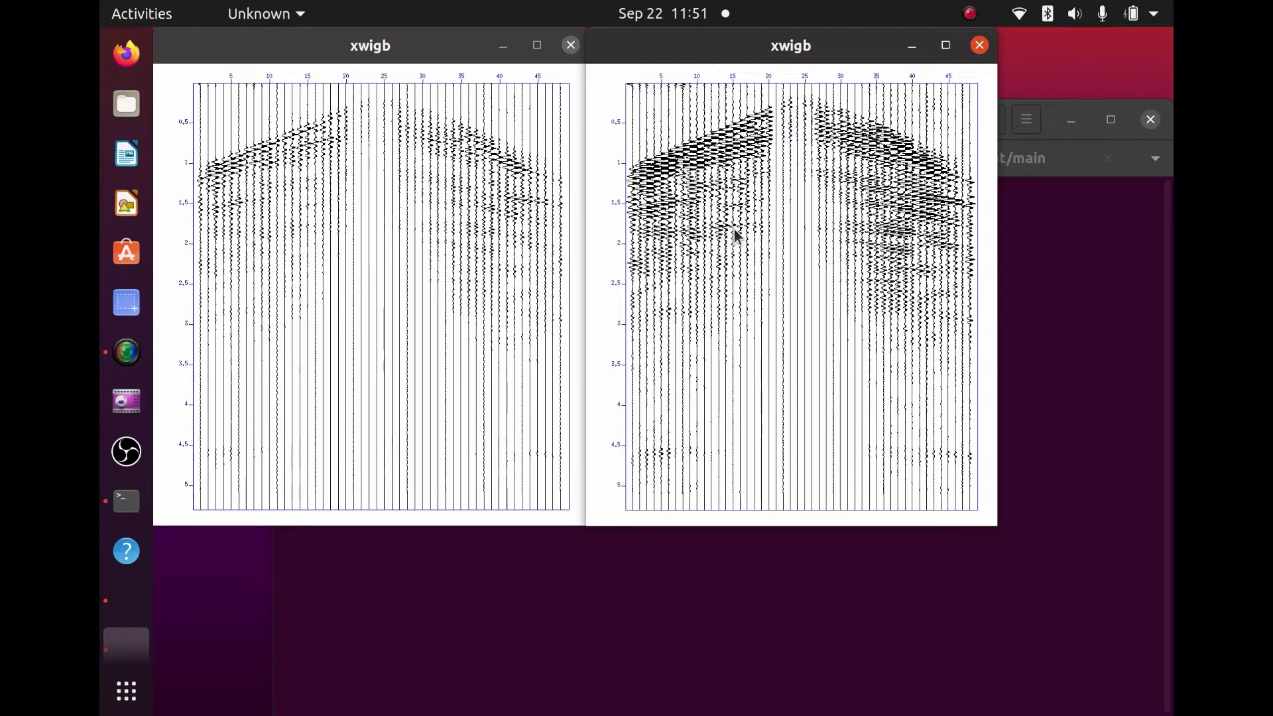
Raise the terminal above both xwigb plot windows
{"action": "left_click", "coordinate": [670, 600]}
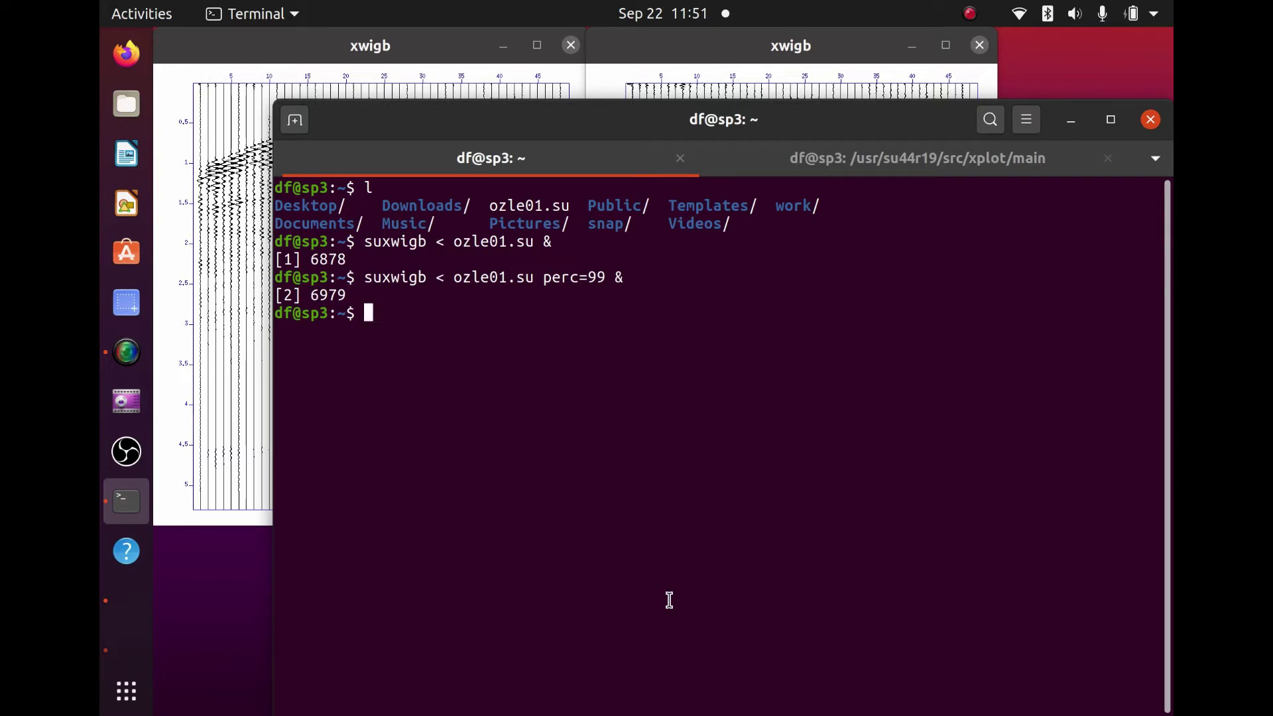
Run suxwigb with no arguments and read through its help text
{"action": "type", "text": "suxw"}
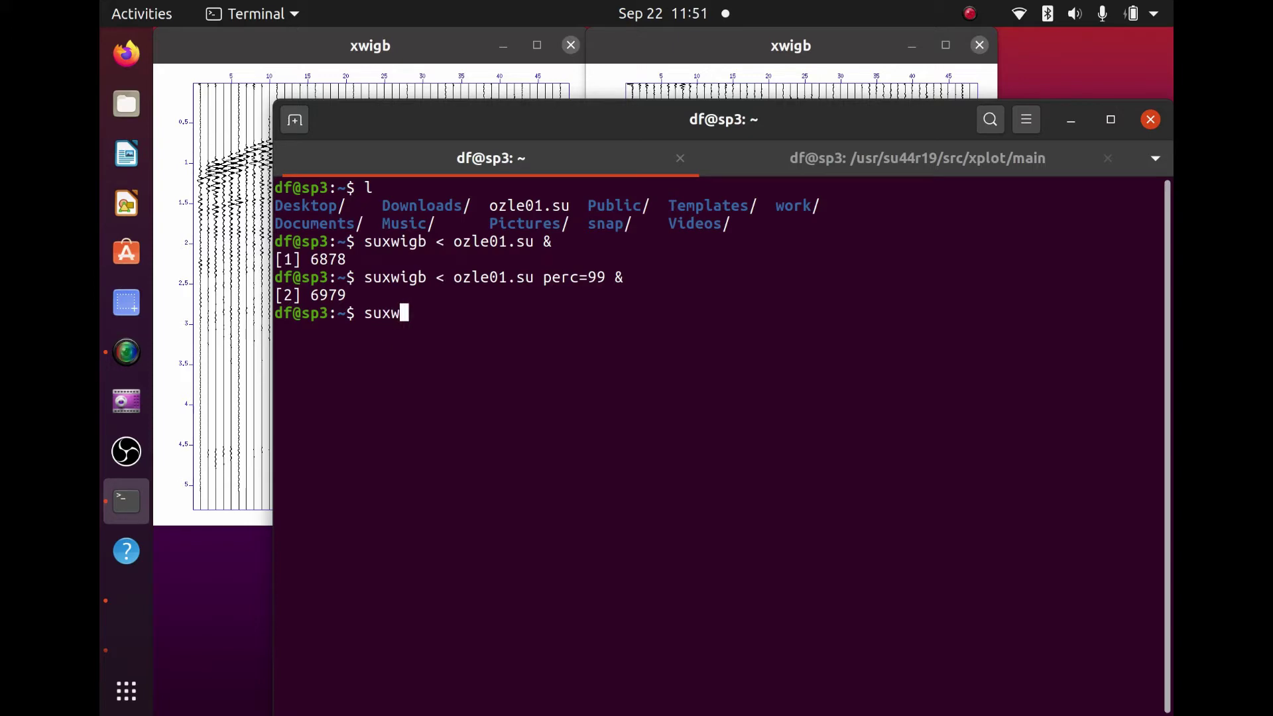
{"action": "type", "text": "igb"}
{"action": "key", "text": "Return"}
{"action": "key", "text": "space"}
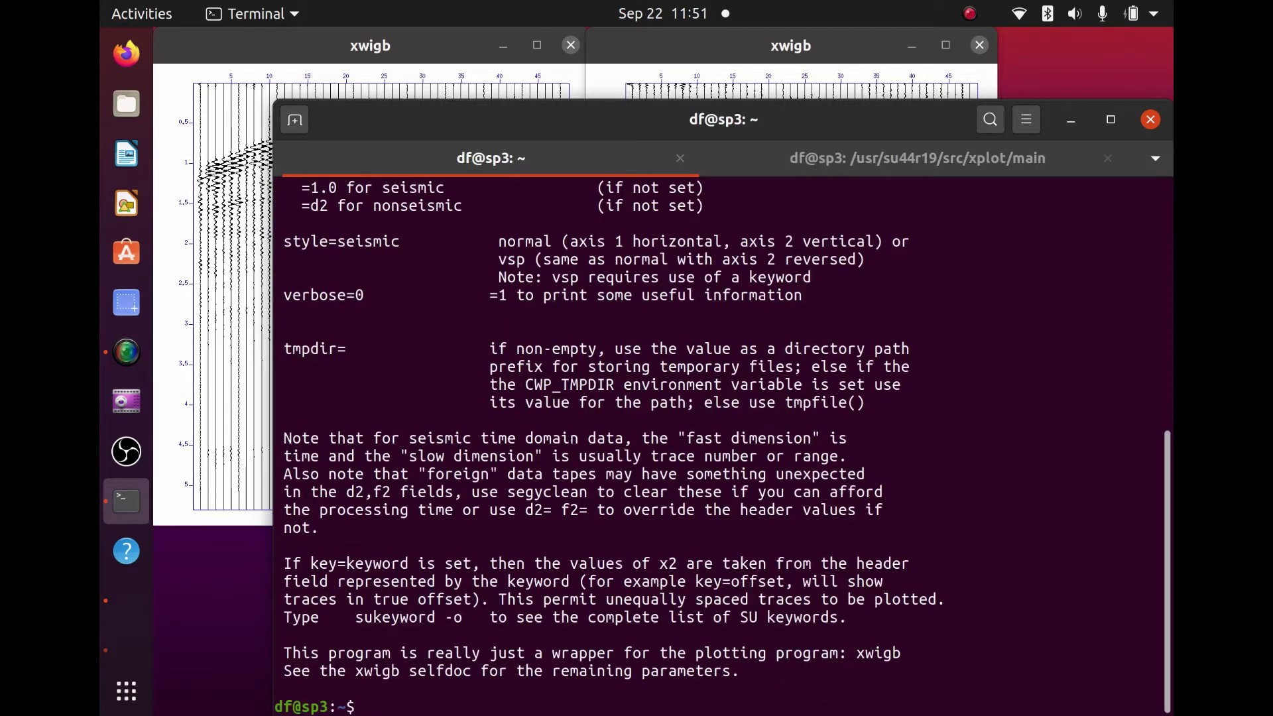
{"action": "scroll", "coordinate": [723, 444], "scroll_direction": "up", "scroll_amount": 7}
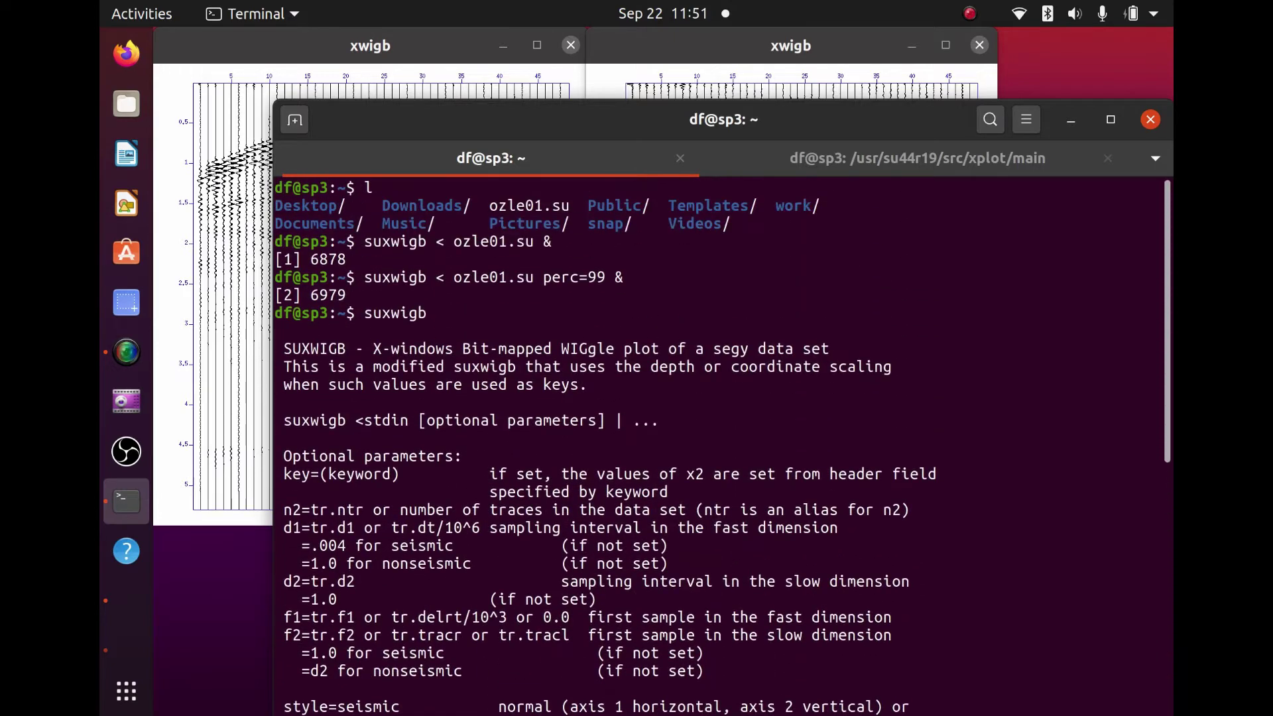
{"action": "scroll", "coordinate": [722, 444], "scroll_direction": "down", "scroll_amount": 3}
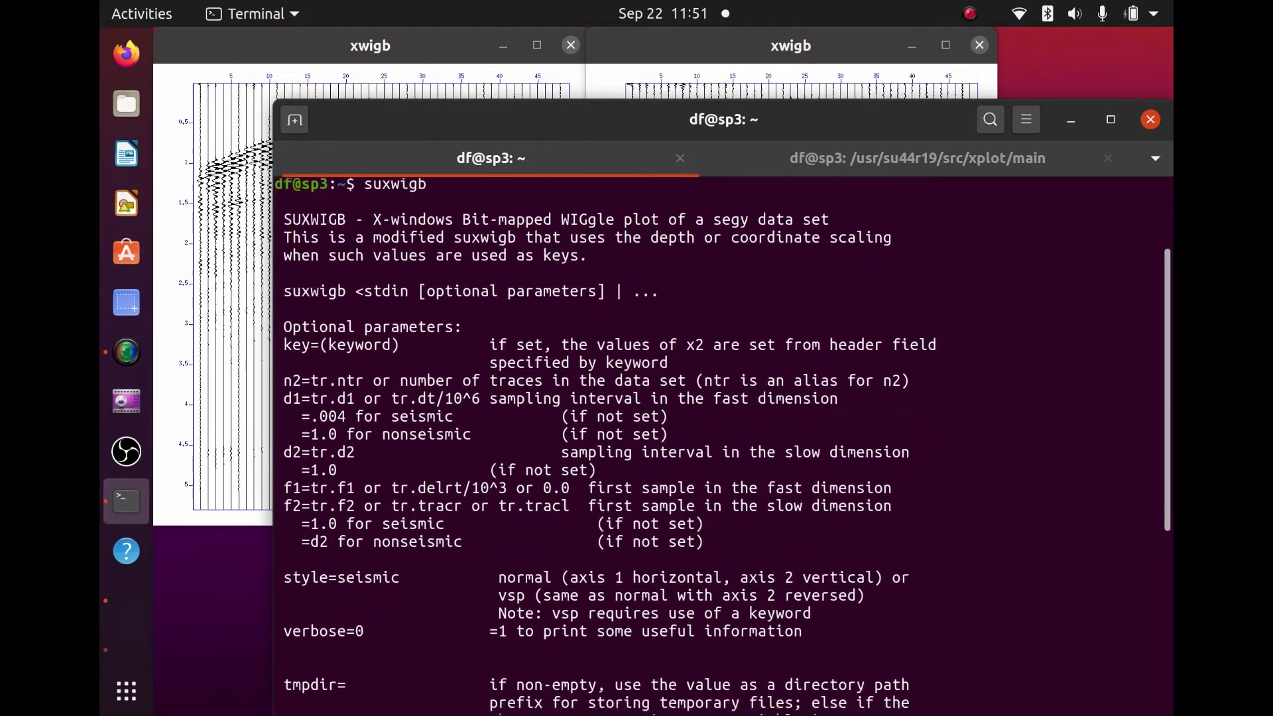
{"action": "scroll", "coordinate": [722, 444], "scroll_direction": "down", "scroll_amount": 5}
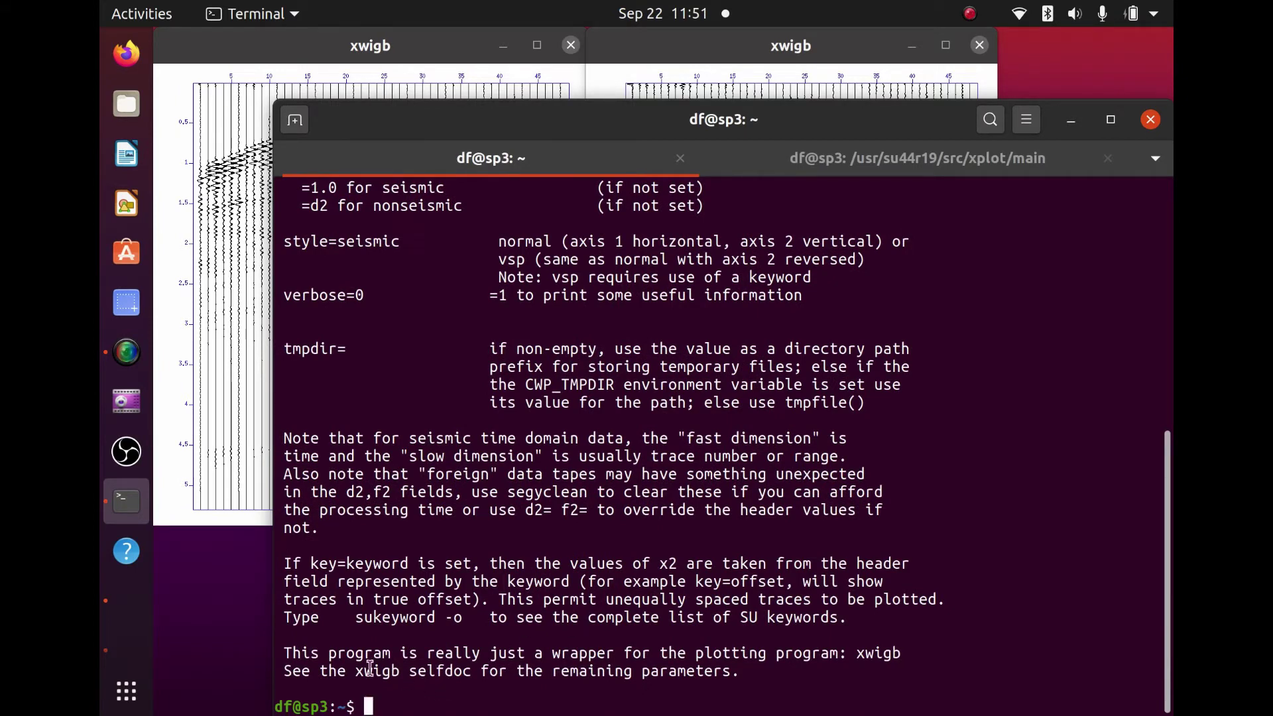
Highlight the line saying suxwigb wraps xwigb, then begin an xwigb command
{"action": "left_click_drag", "start_coordinate": [283, 653], "coordinate": [909, 650]}
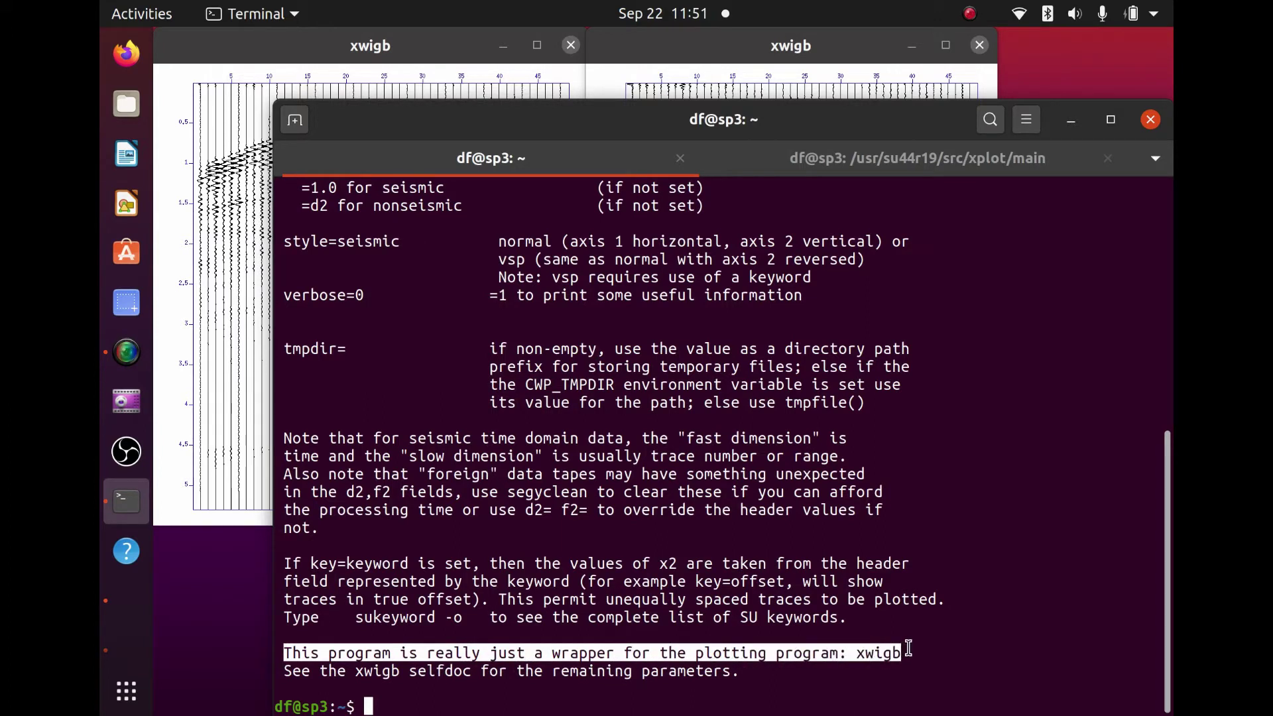
{"action": "key", "text": "Return"}
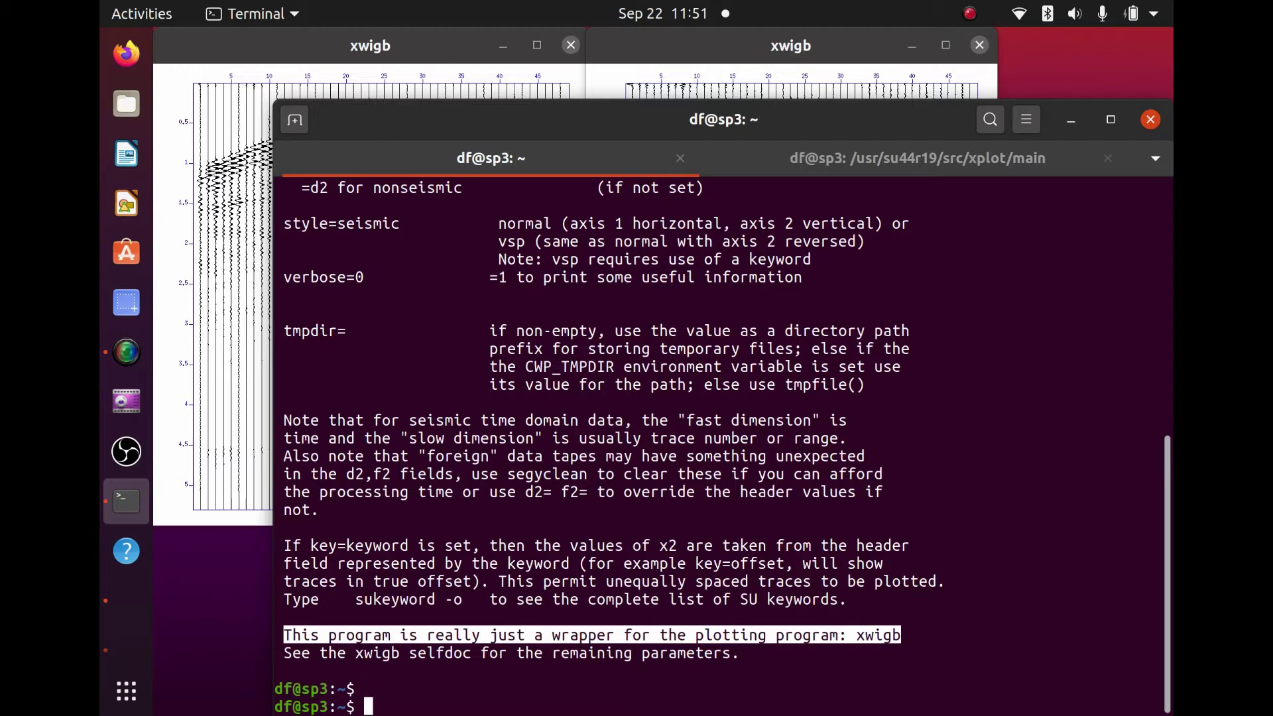
{"action": "type", "text": "xwigb"}
Show the xwigb help, page to its end, and scroll back to Optional Parameters
{"action": "key", "text": "Return"}
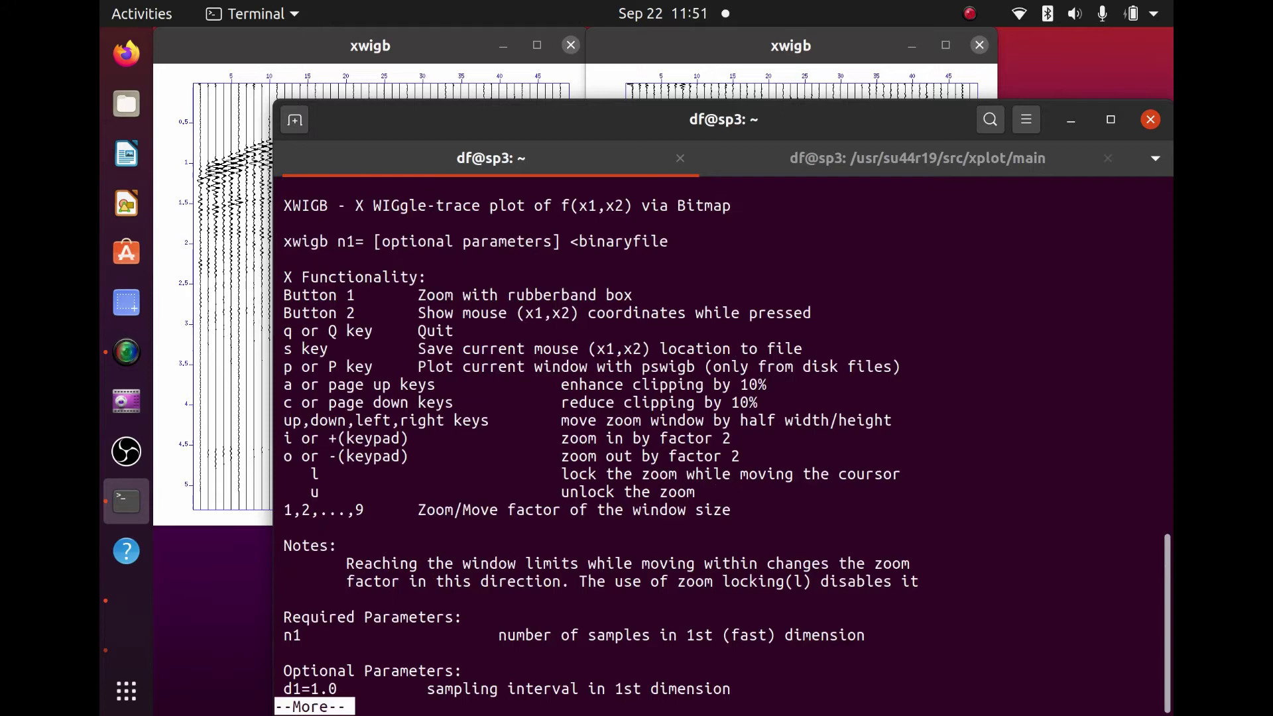
{"action": "key", "text": "space"}
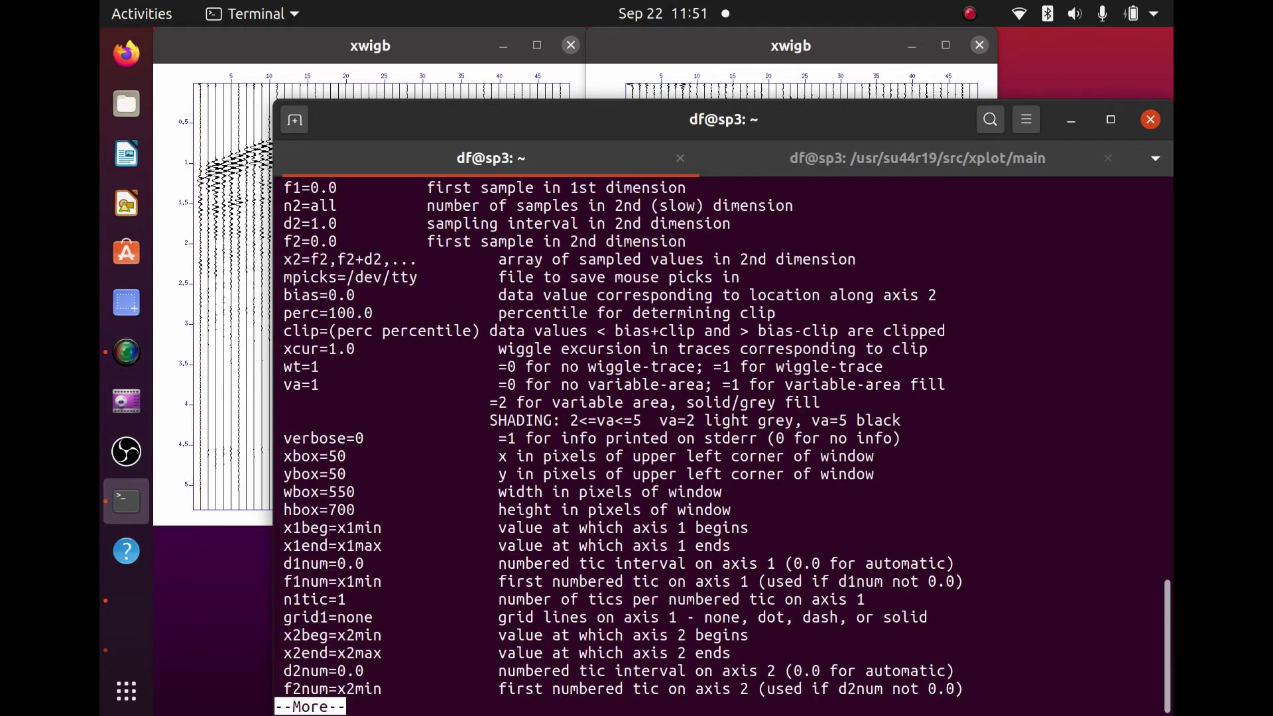
{"action": "key", "text": "space"}
{"action": "key", "text": "space"}
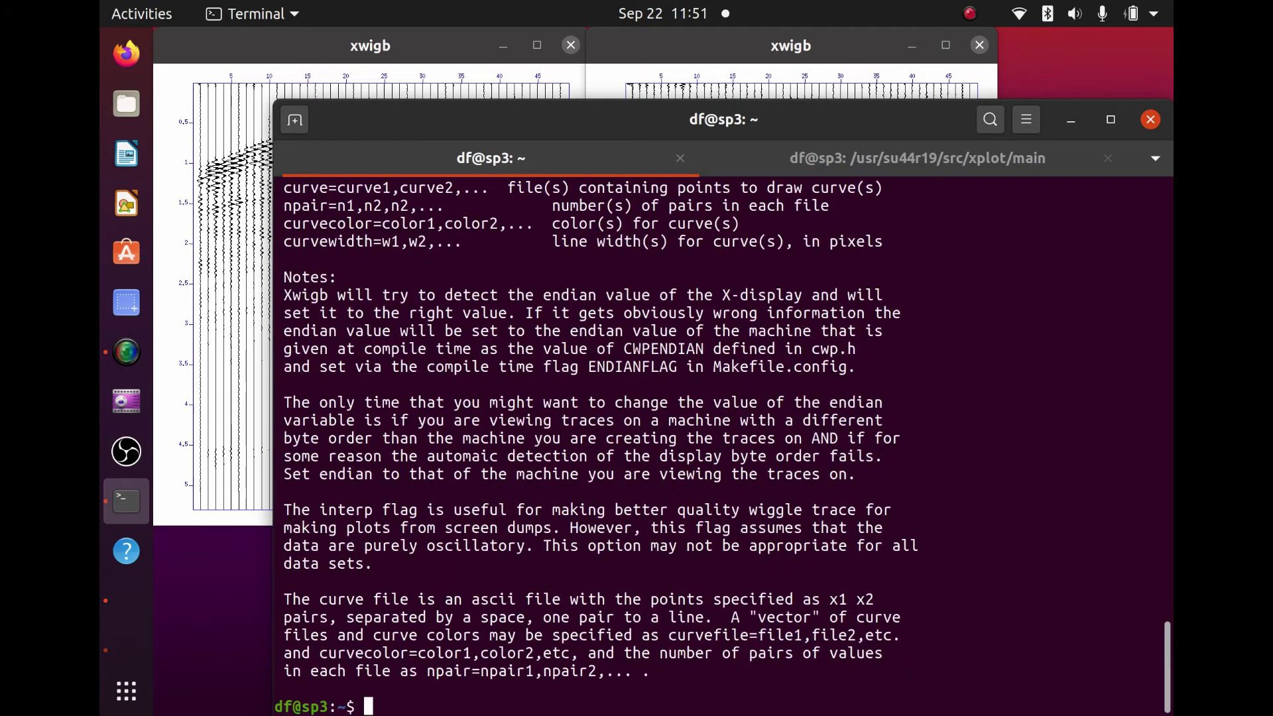
{"action": "scroll", "coordinate": [723, 444], "scroll_direction": "up", "scroll_amount": 8}
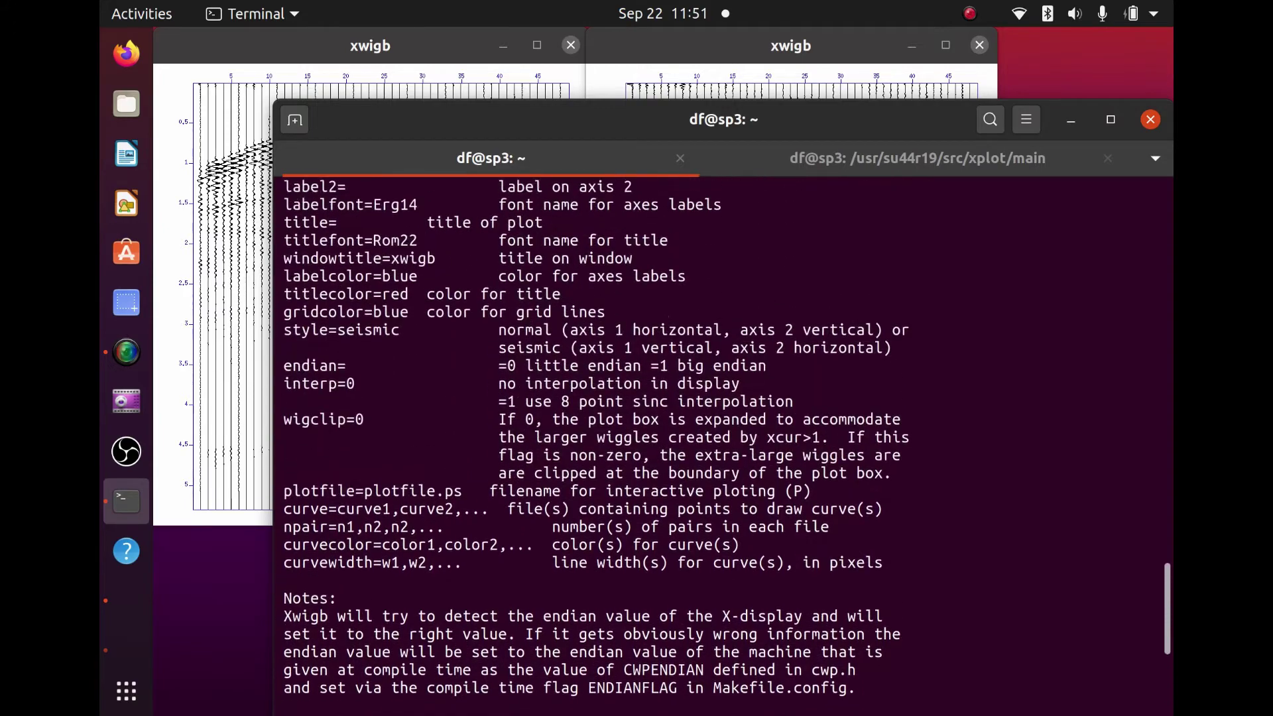
{"action": "scroll", "coordinate": [722, 444], "scroll_direction": "up", "scroll_amount": 8}
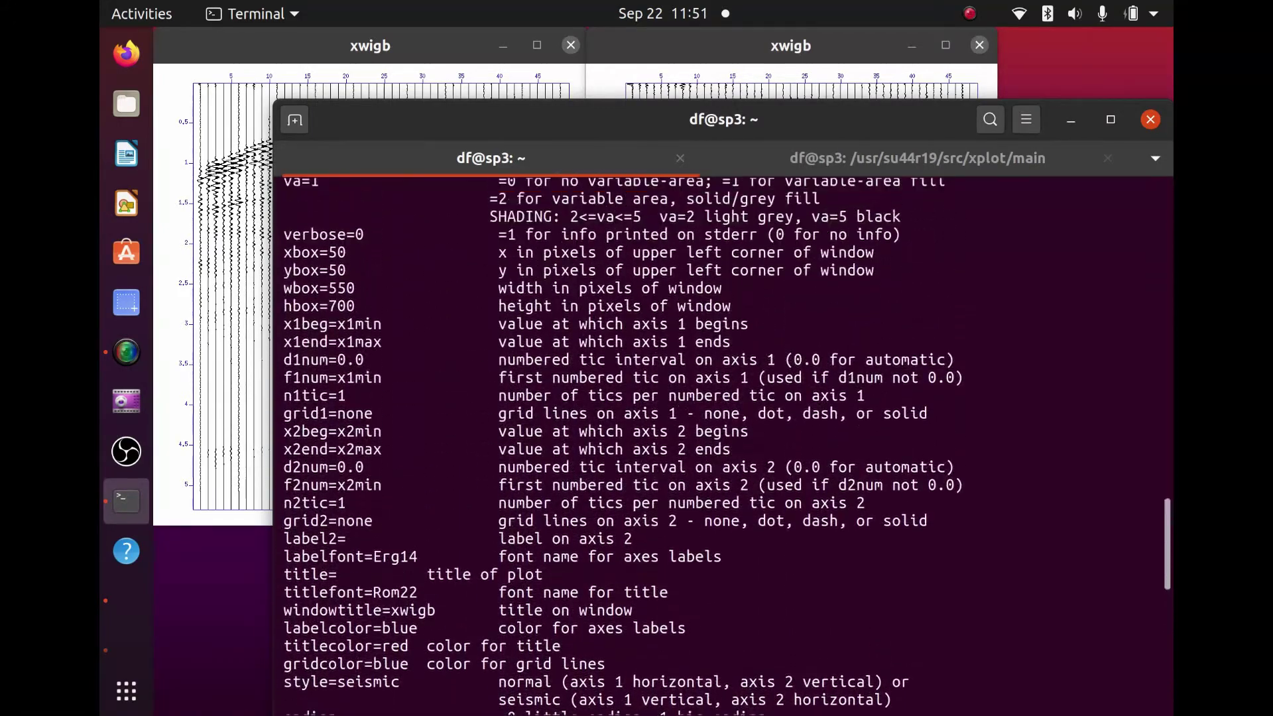
{"action": "scroll", "coordinate": [722, 444], "scroll_direction": "up", "scroll_amount": 8}
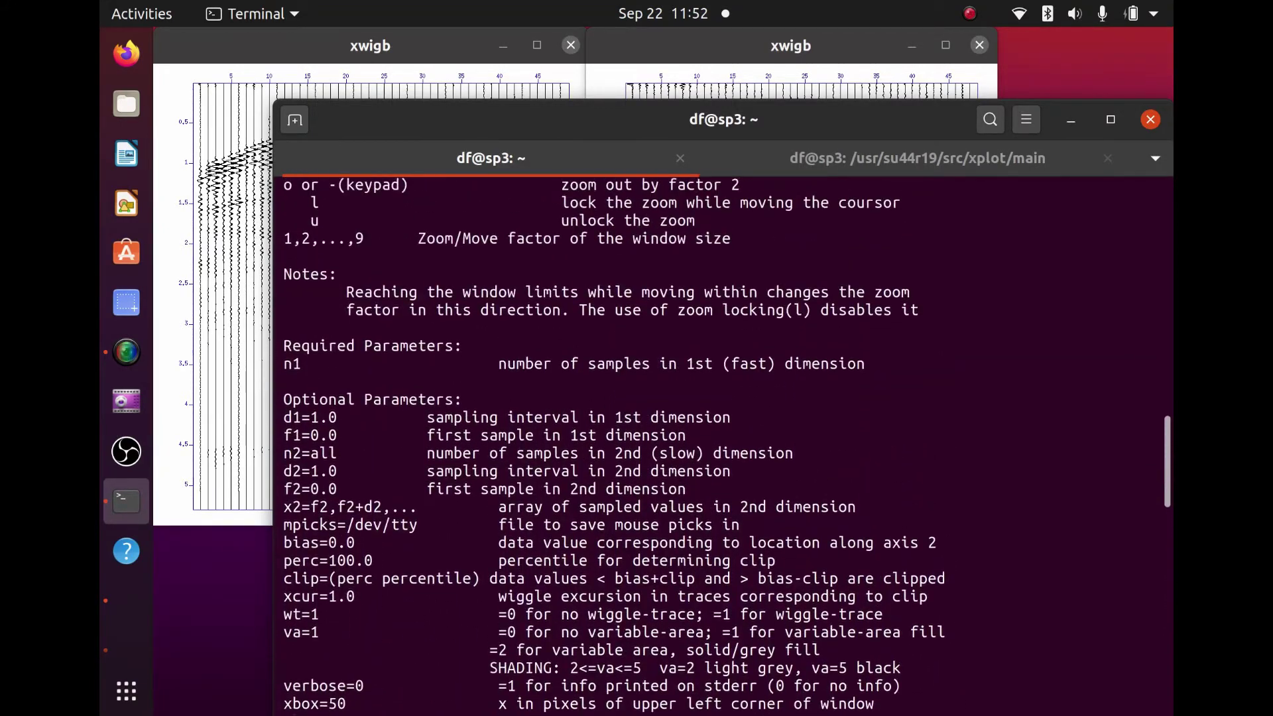
{"action": "scroll", "coordinate": [723, 444], "scroll_direction": "up", "scroll_amount": 4}
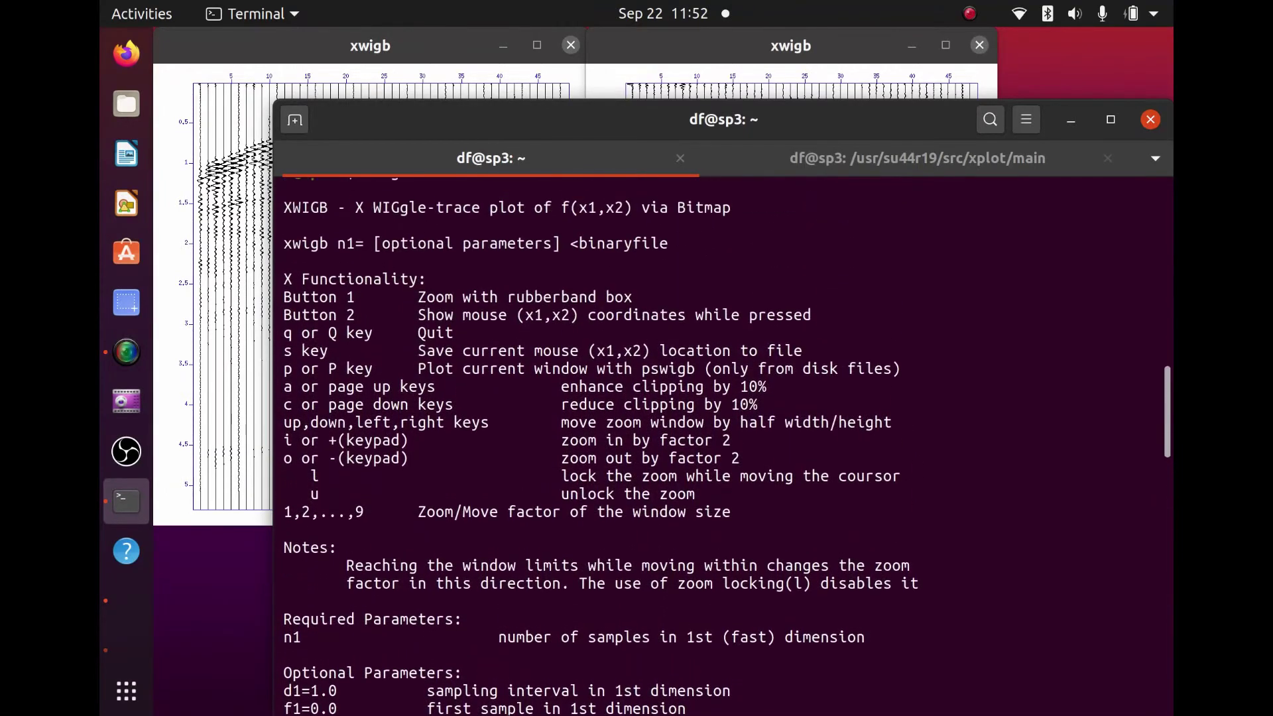
Highlight the perc=100.0 clipping percentile line in the xwigb help
{"action": "scroll", "coordinate": [722, 444], "scroll_direction": "down", "scroll_amount": 8}
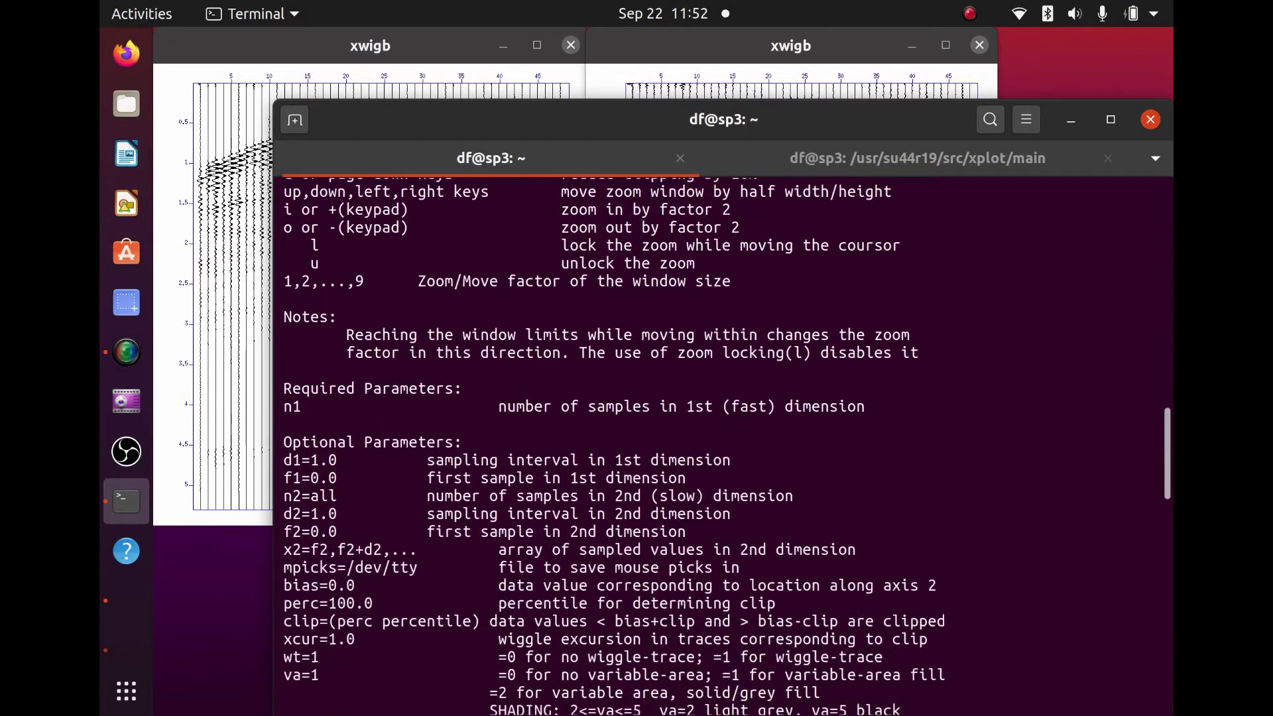
{"action": "scroll", "coordinate": [723, 444], "scroll_direction": "down", "scroll_amount": 1}
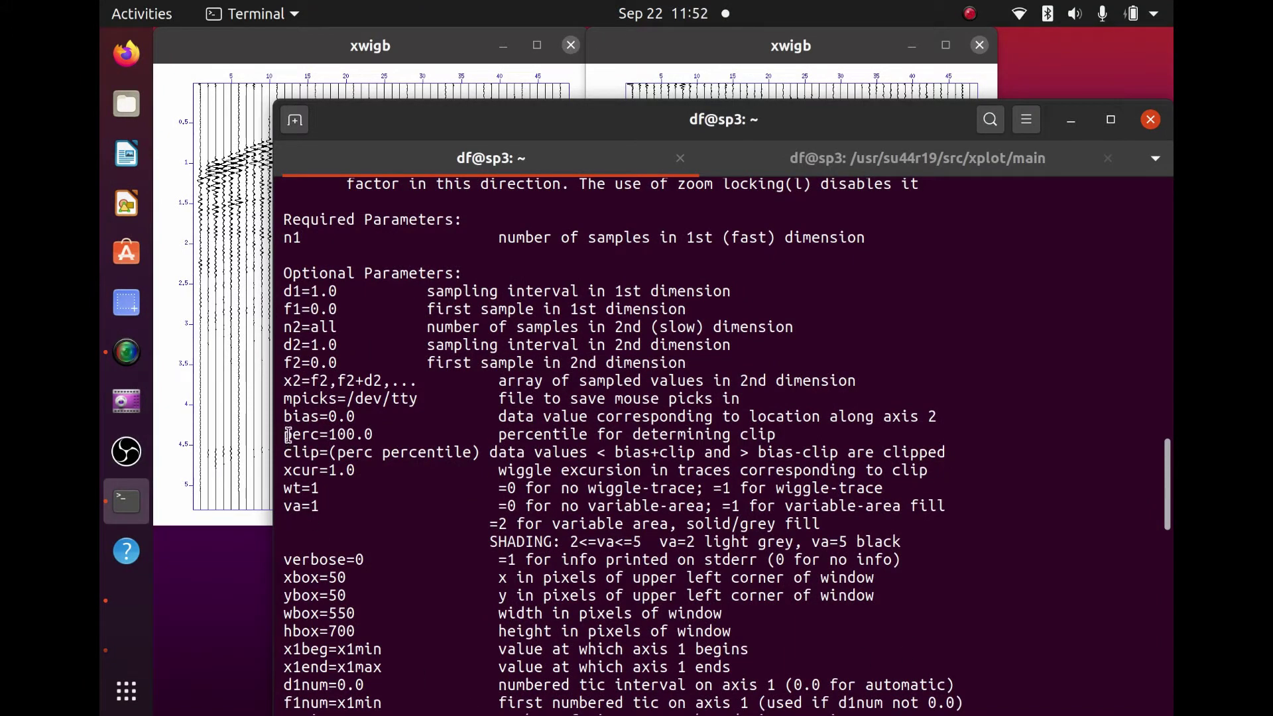
{"action": "left_click_drag", "start_coordinate": [288, 435], "coordinate": [784, 441]}
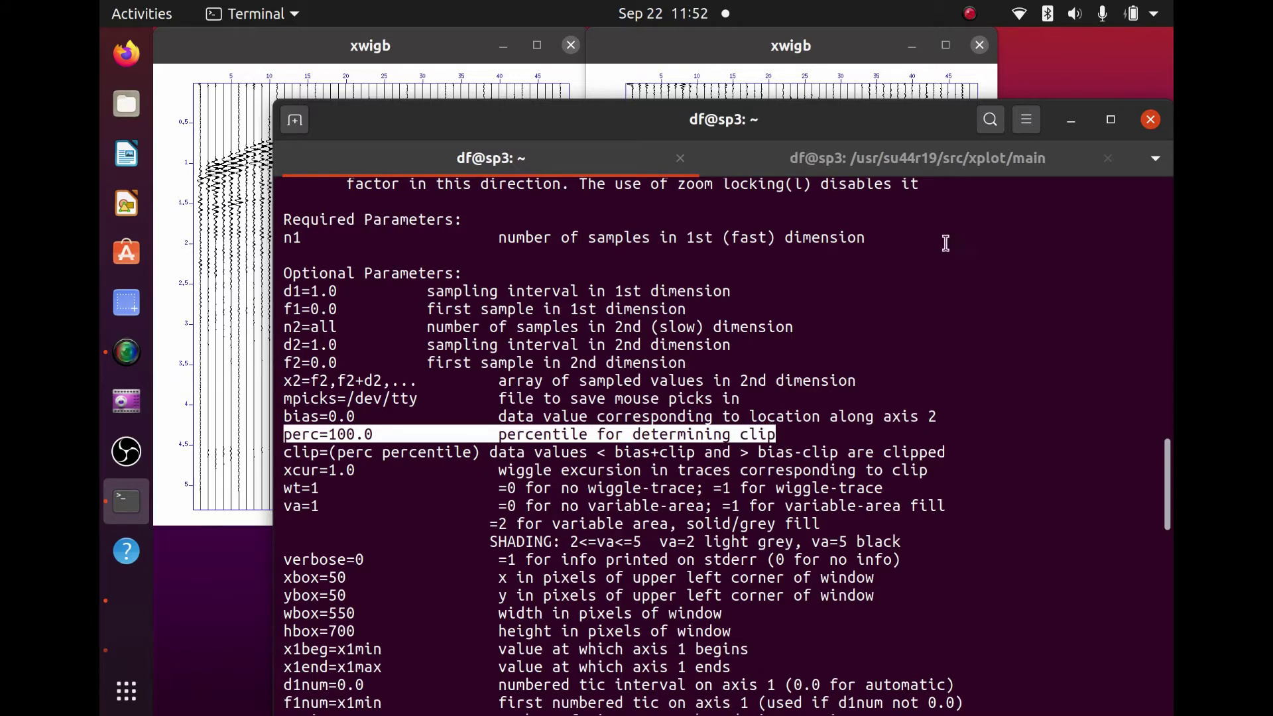
In the xplot/main source tab, highlight perc on line 317 where it defaults to 100.0
{"action": "left_click", "coordinate": [945, 171]}
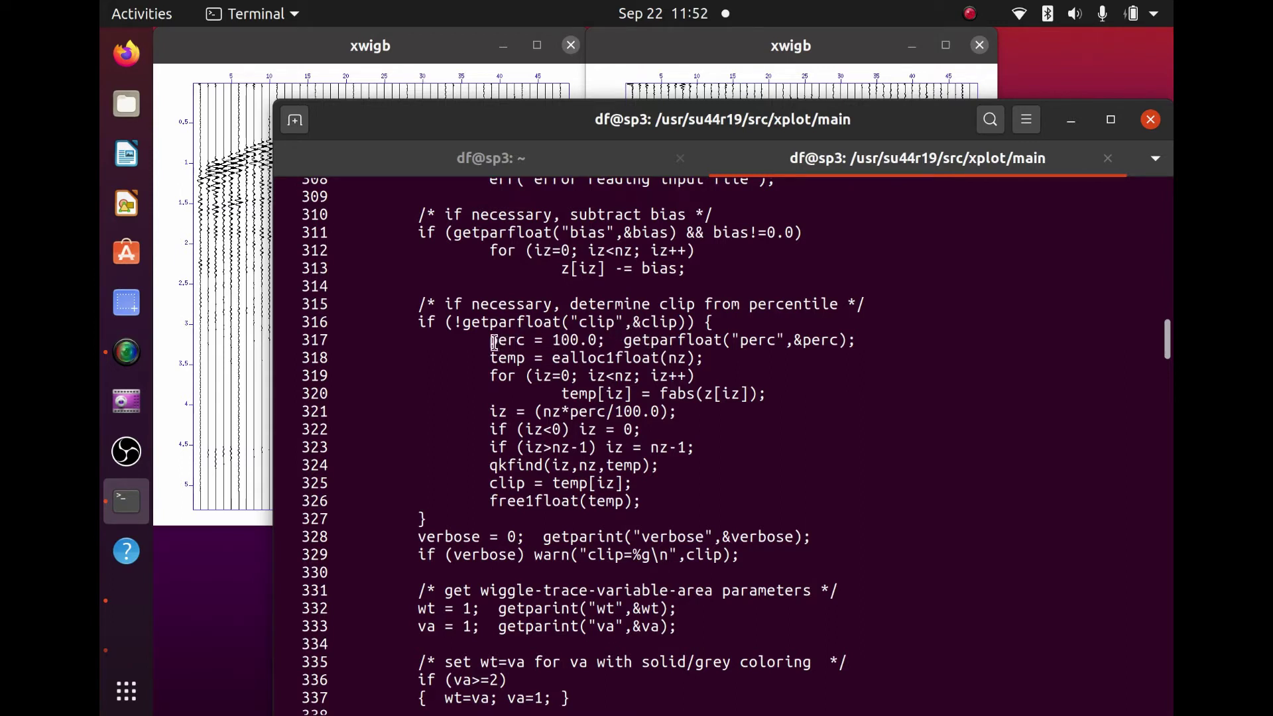
{"action": "left_click_drag", "start_coordinate": [491, 342], "coordinate": [526, 340]}
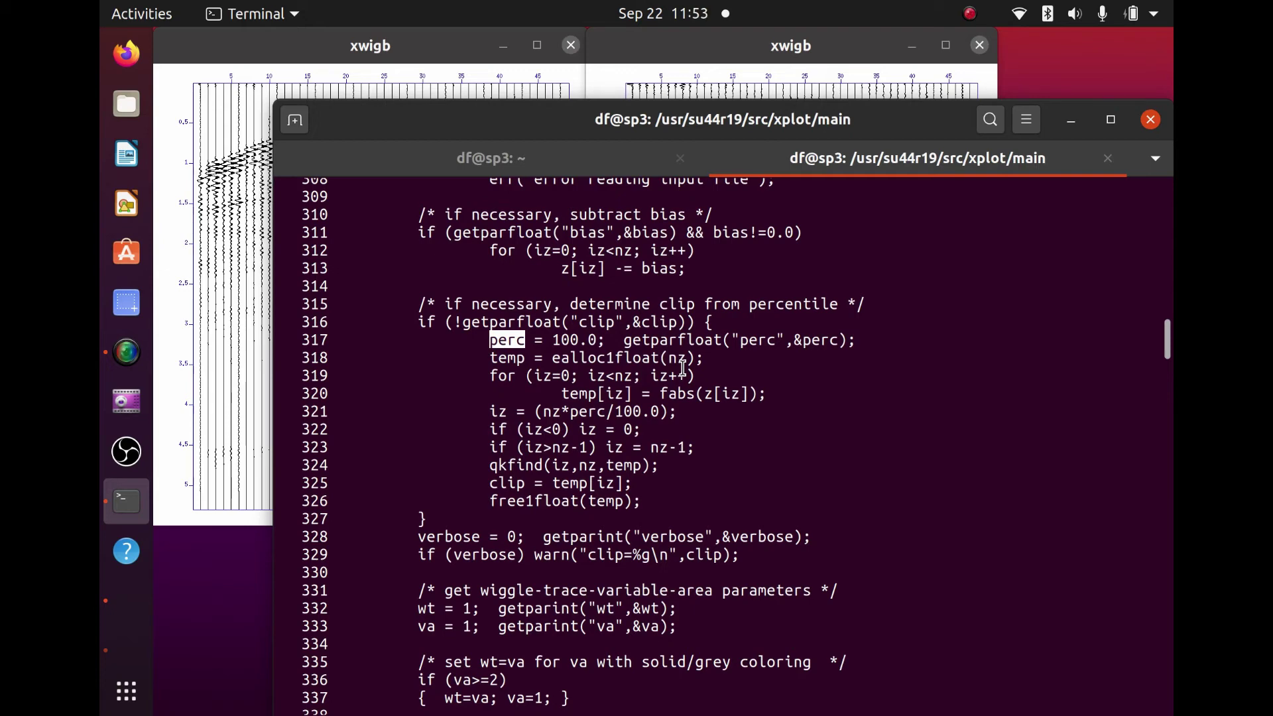
Return to the home terminal tab with the default and perc=99 plots in view
{"action": "left_click", "coordinate": [504, 161]}
{"action": "left_click", "coordinate": [473, 49]}
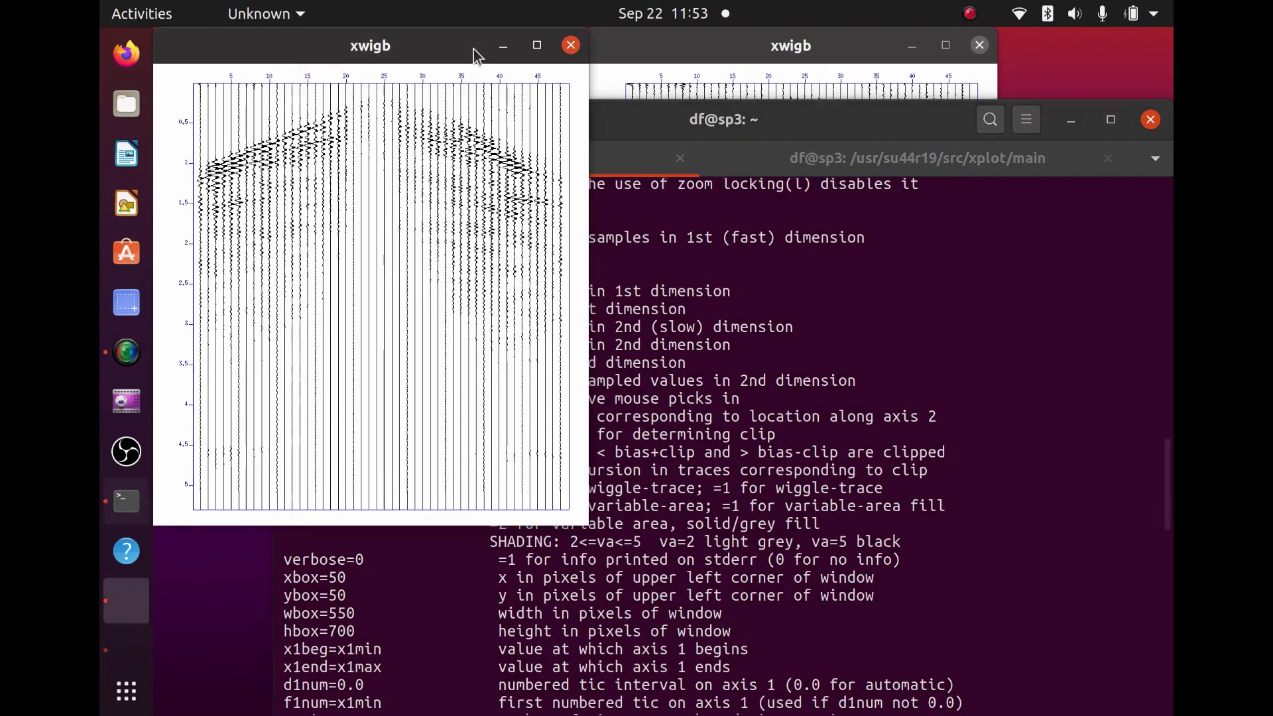
{"action": "left_click", "coordinate": [683, 66]}
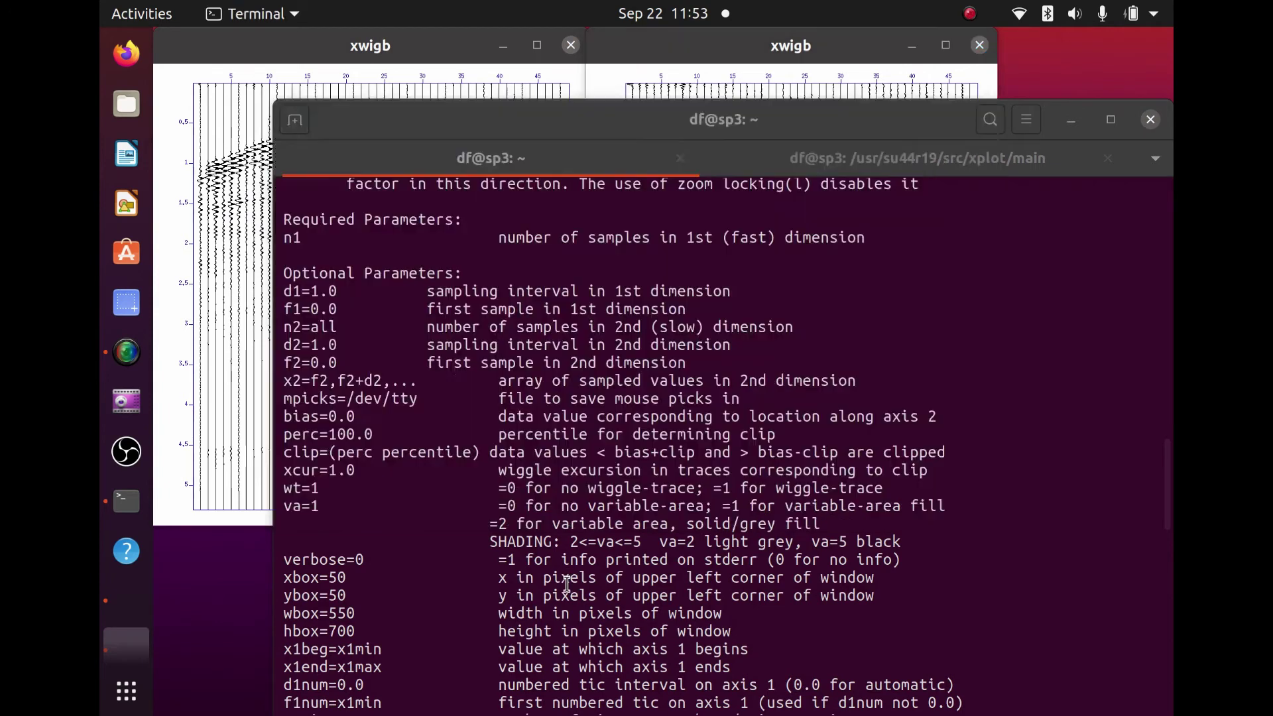
{"action": "left_click", "coordinate": [567, 584]}
Run 'suxwigb < ozle01.su perc=80 &' to open a third wiggle plot
{"action": "key", "text": "Return"}
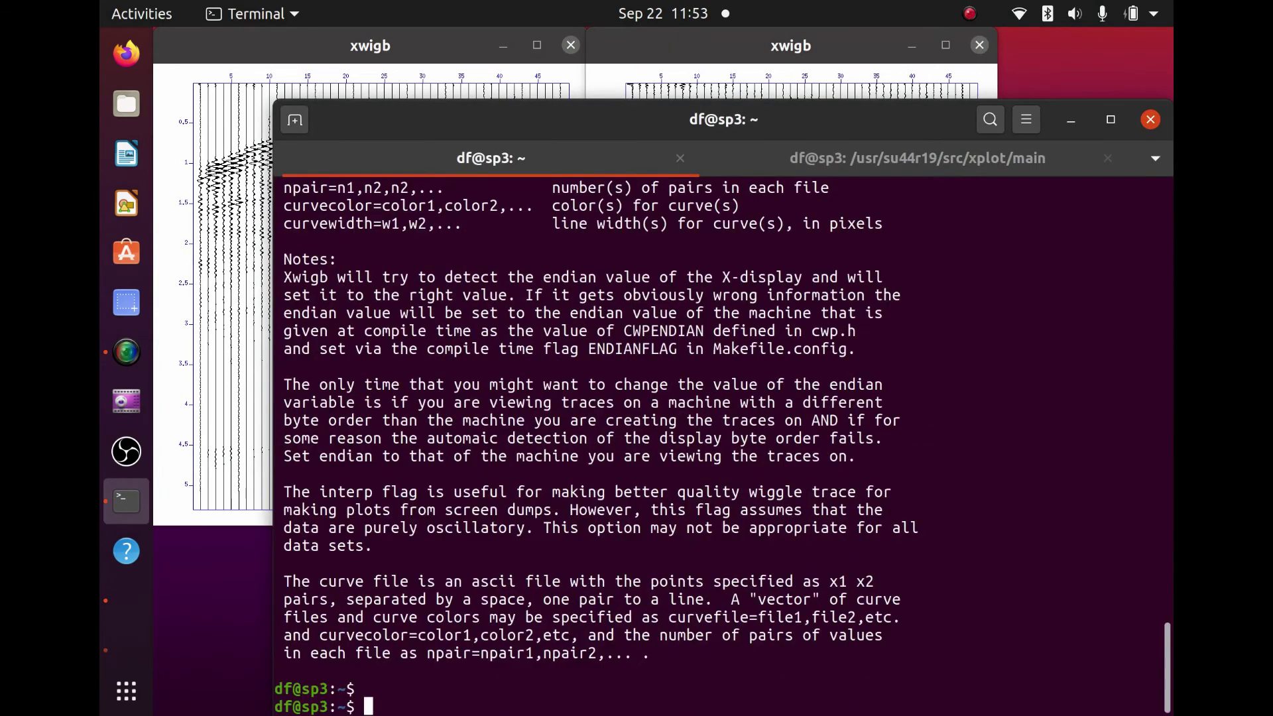
{"action": "type", "text": "xwigb"}
{"action": "key", "text": "Home"}
{"action": "type", "text": "su"}
{"action": "key", "text": "End"}
{"action": "type", "text": "< ozle01.su perc=99 &"}
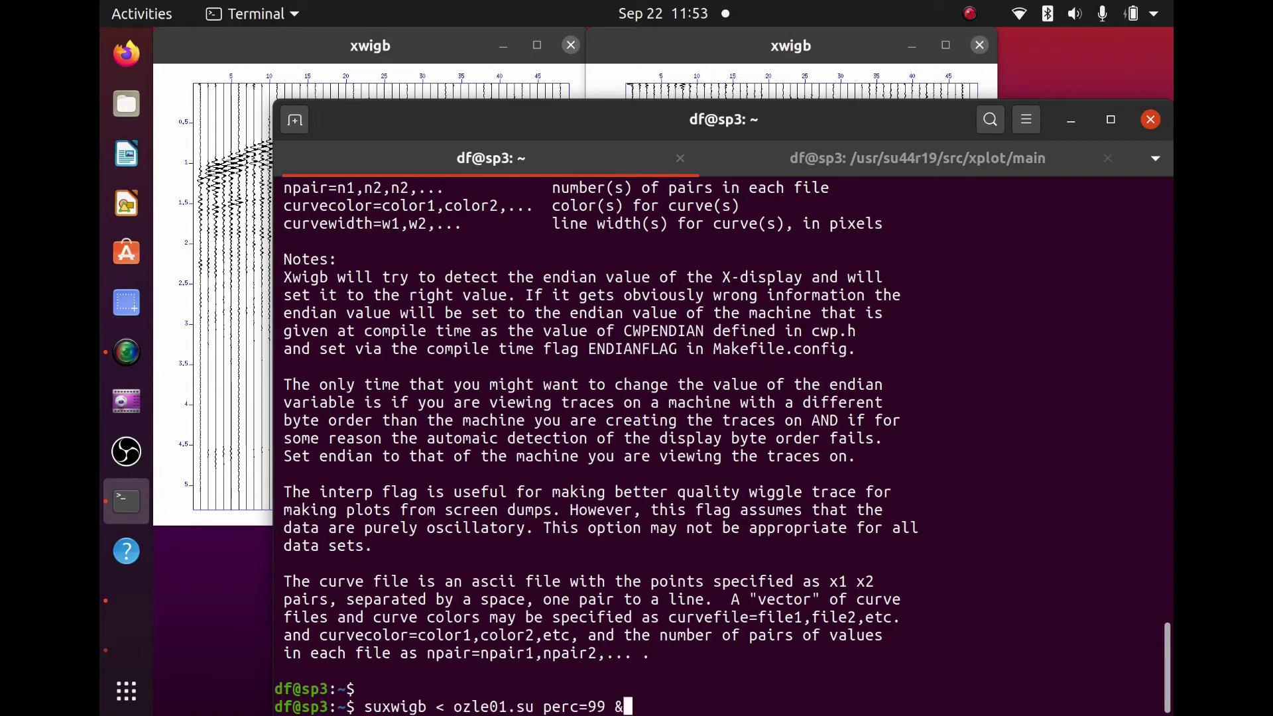
{"action": "key", "text": "Left"}
{"action": "key", "text": "Left"}
{"action": "key", "text": "BackSpace"}
{"action": "key", "text": "BackSpace"}
{"action": "type", "text": "80"}
{"action": "key", "text": "Return"}
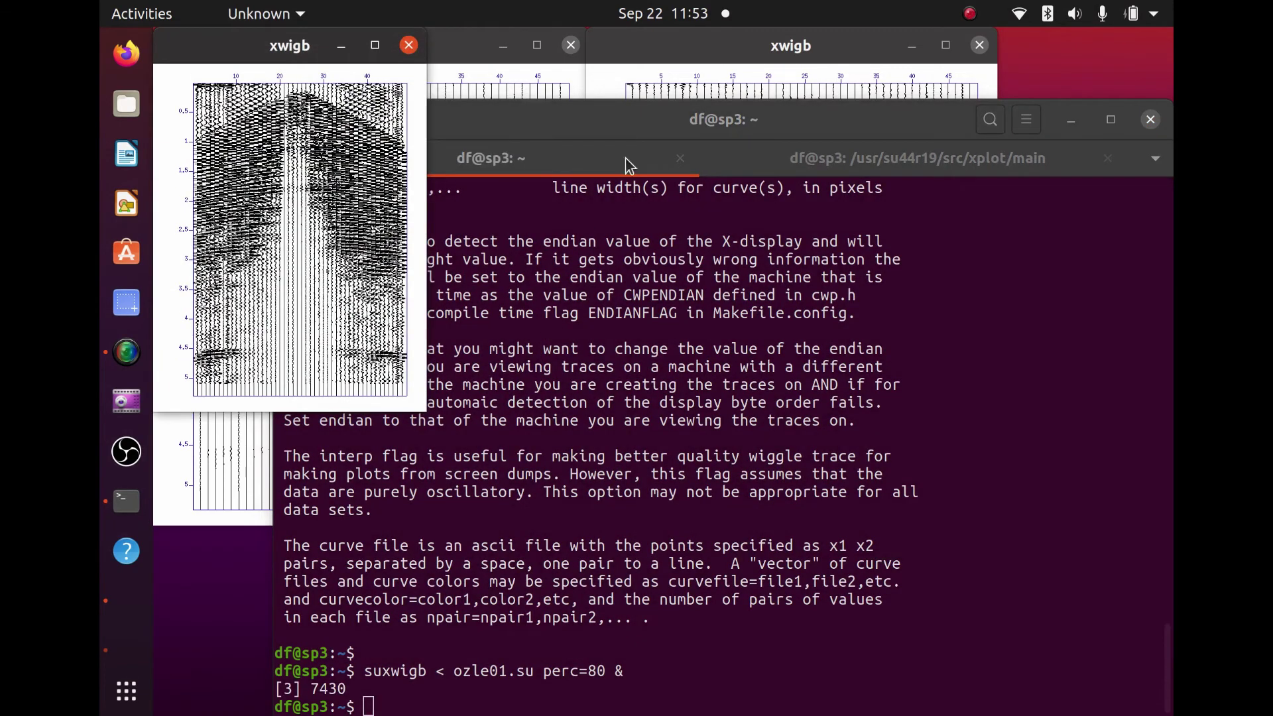
Enlarge the perc=80 plot and place it below the default plot, beside the perc=99 plot
{"action": "left_click", "coordinate": [662, 44]}
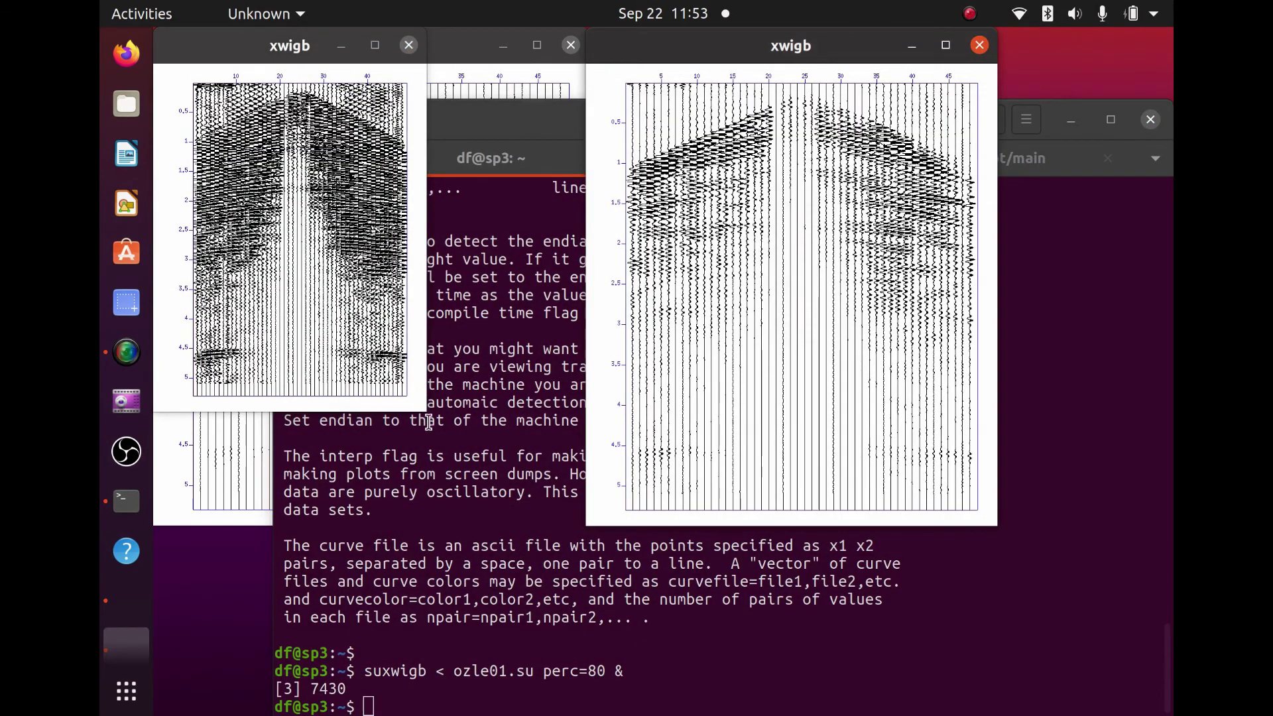
{"action": "left_click_drag", "start_coordinate": [428, 414], "coordinate": [582, 525]}
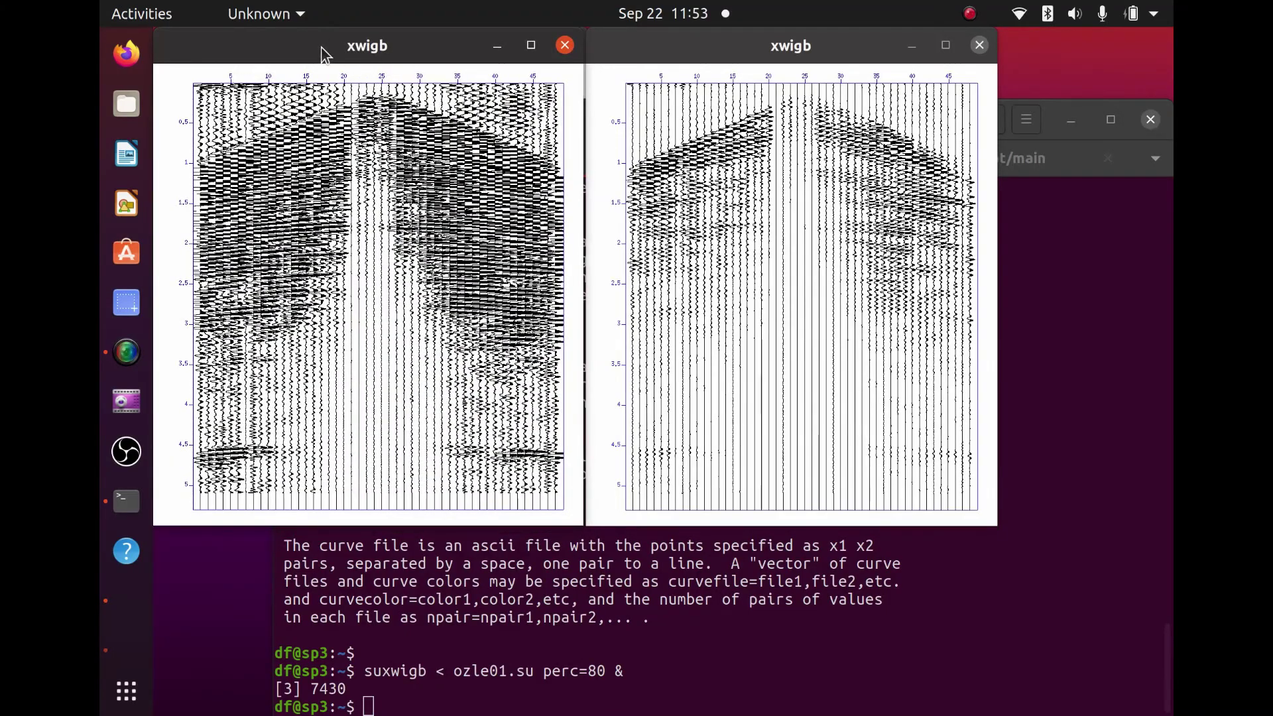
{"action": "left_click_drag", "start_coordinate": [325, 54], "coordinate": [576, 279]}
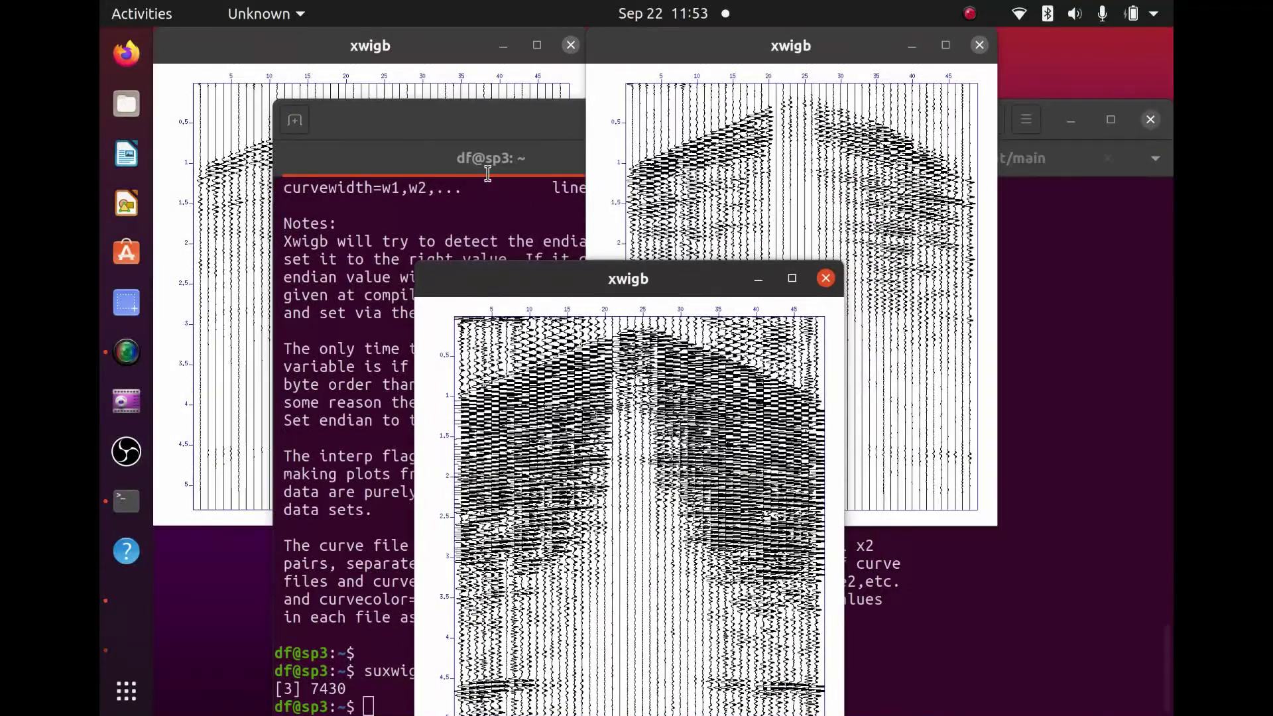
{"action": "left_click", "coordinate": [305, 49]}
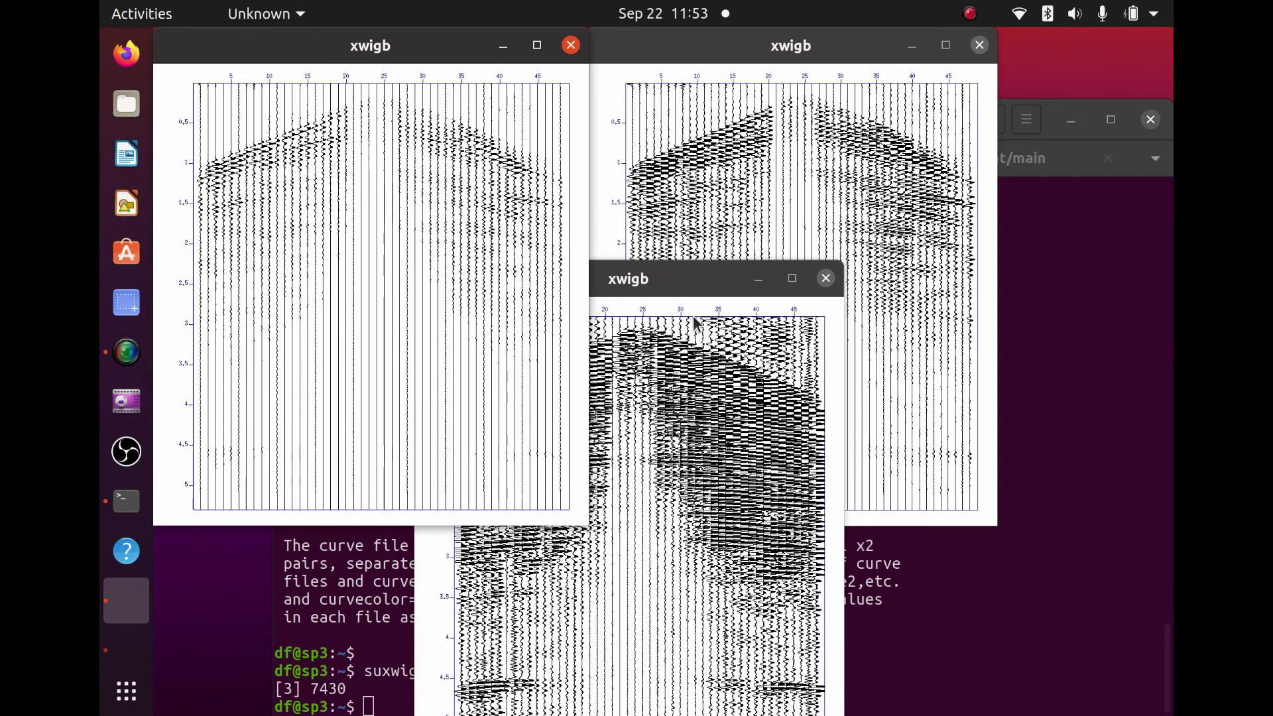
{"action": "left_click_drag", "start_coordinate": [695, 288], "coordinate": [453, 250]}
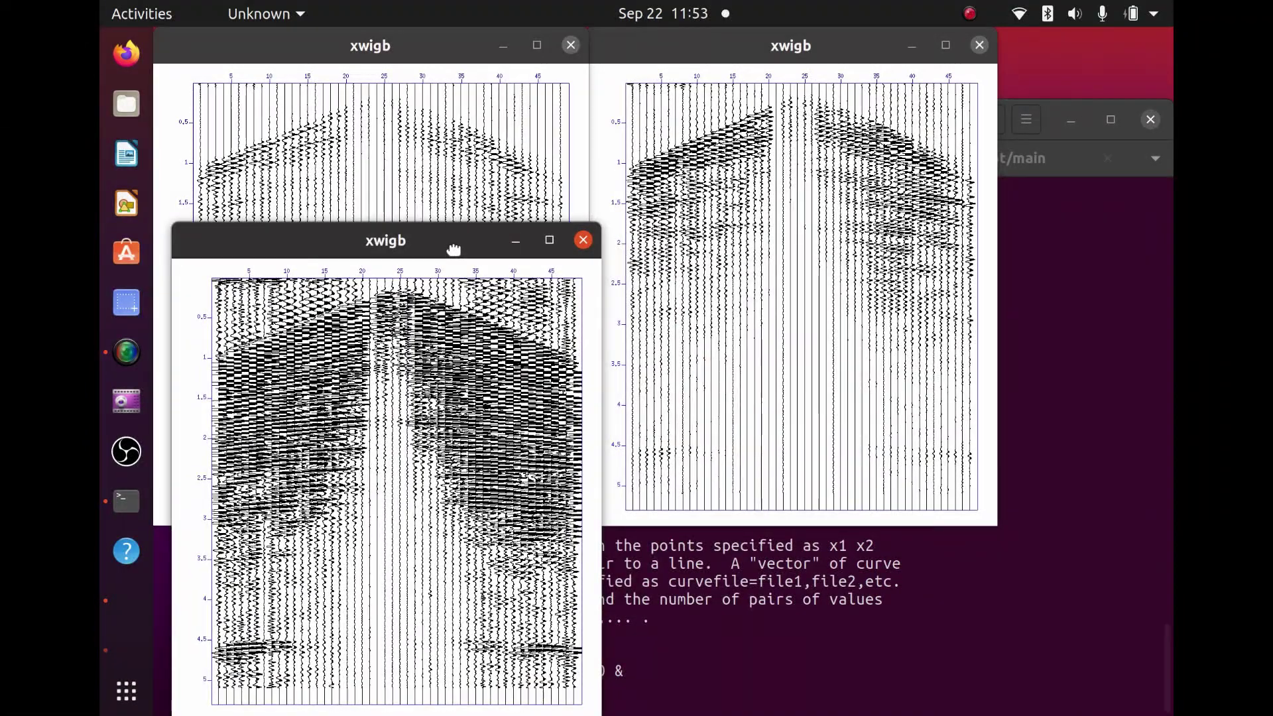